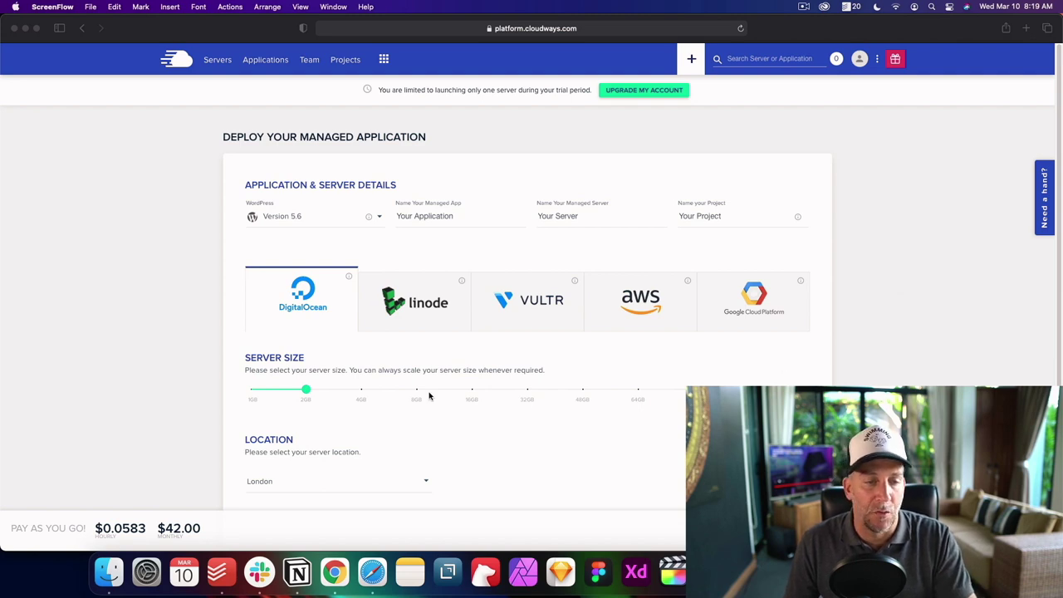
click(307, 311)
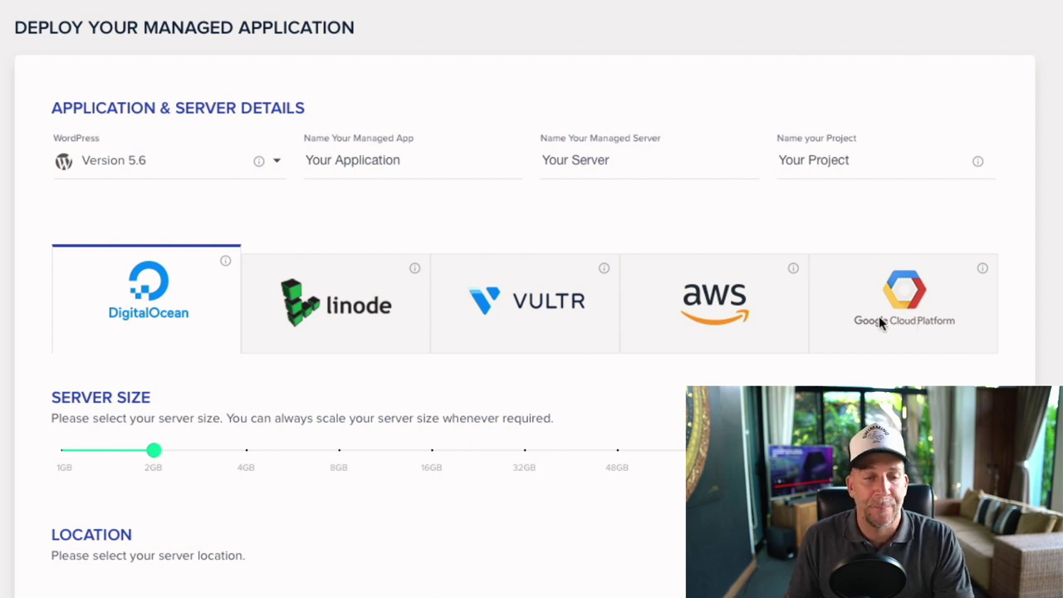
Compare the 4GB and 8GB prices ($80.00 monthly), then drop the server size to 1GB
scroll(855, 336, down, 1)
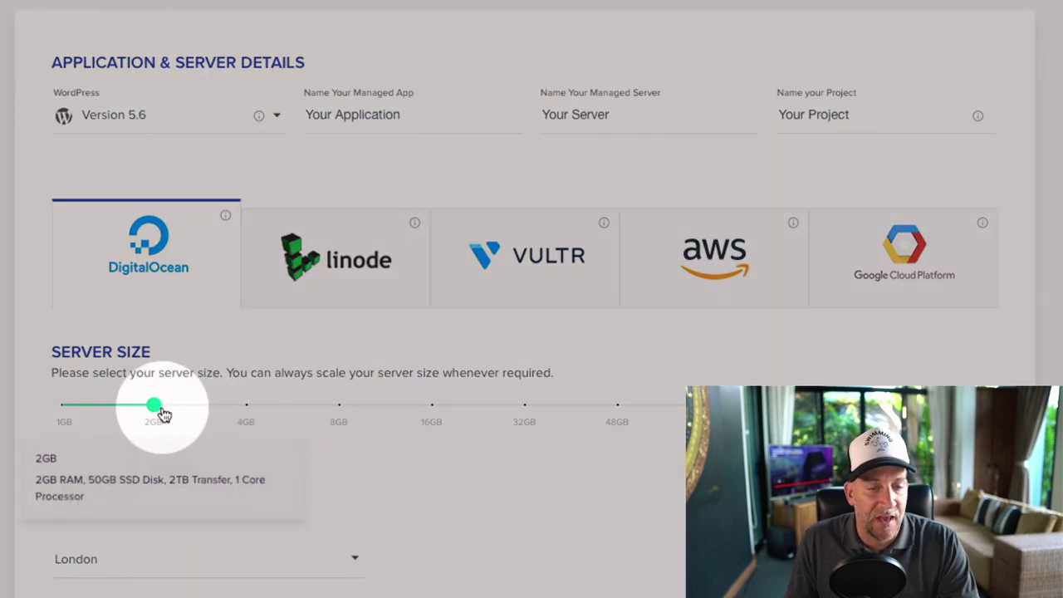
drag(162, 413, 249, 410)
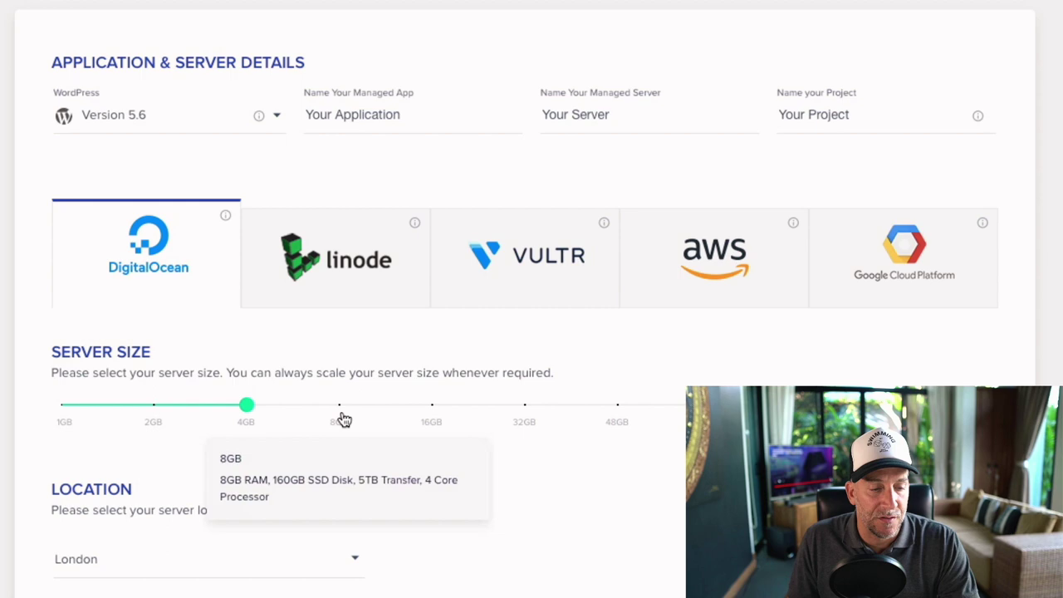
click(338, 405)
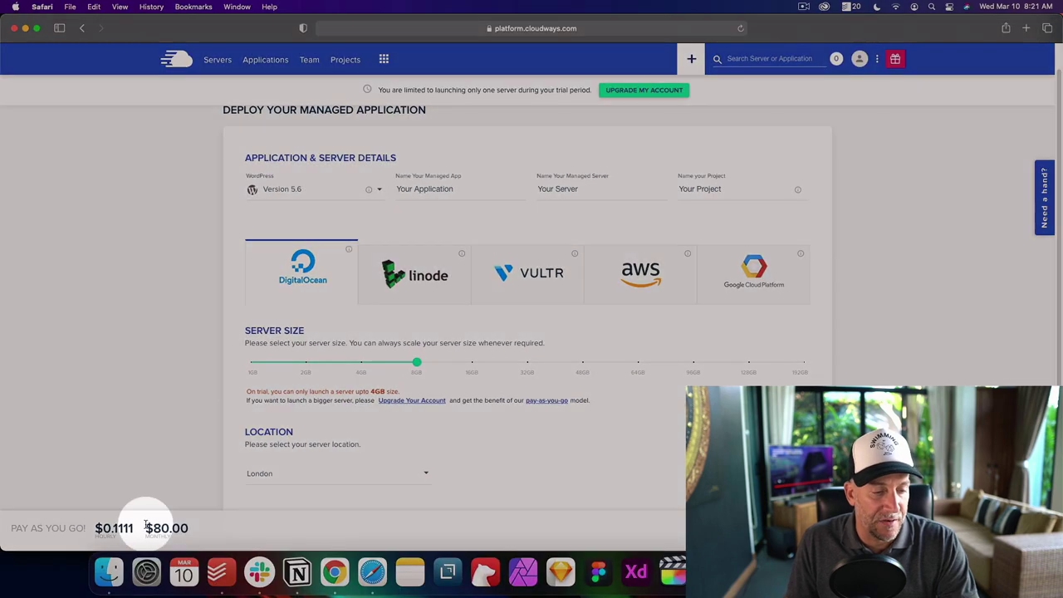
drag(144, 528, 97, 528)
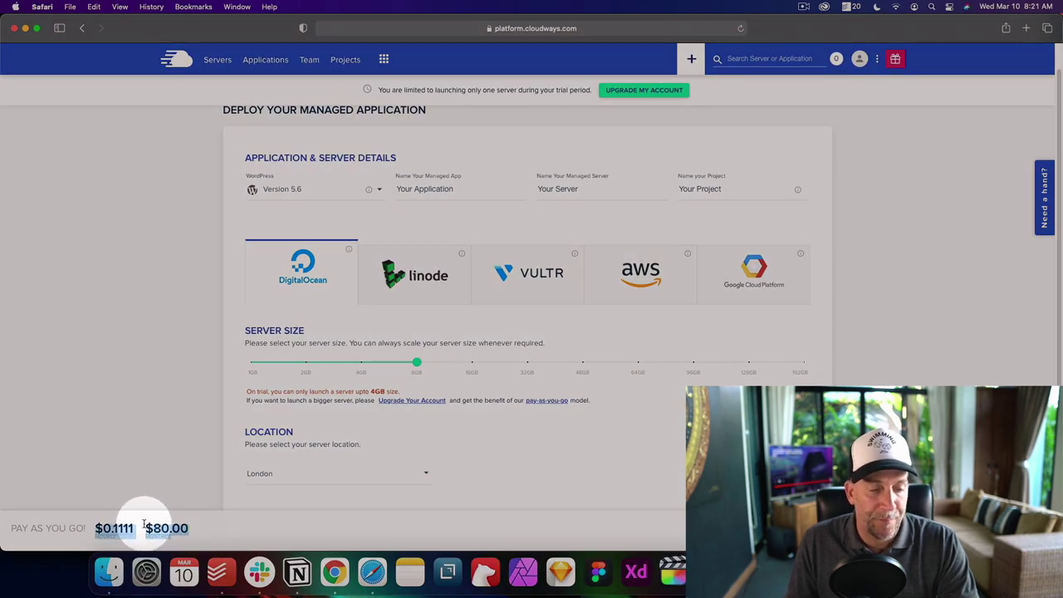
click(415, 363)
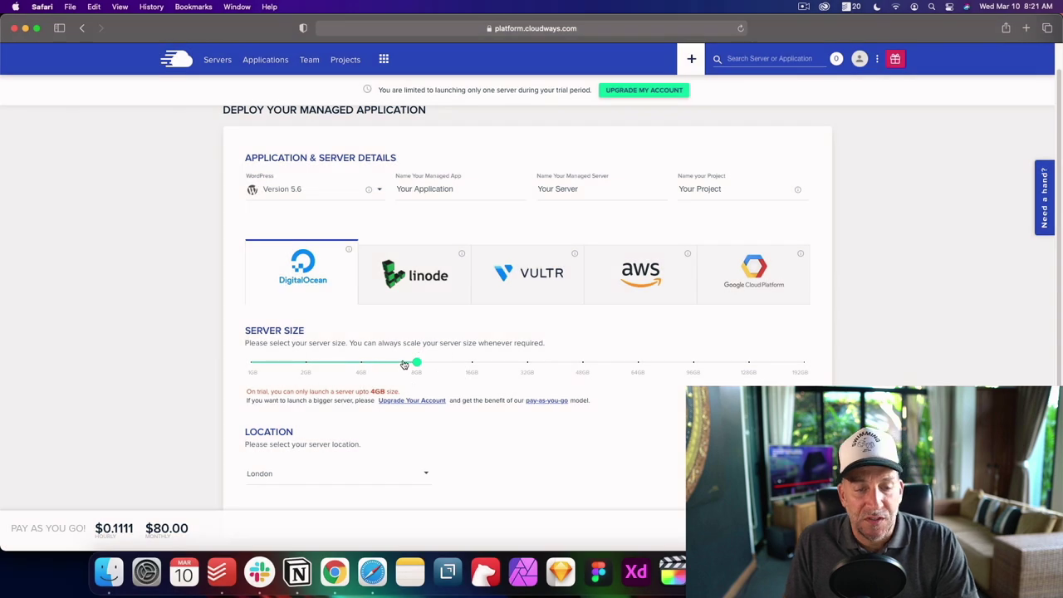
mouse_move(362, 372)
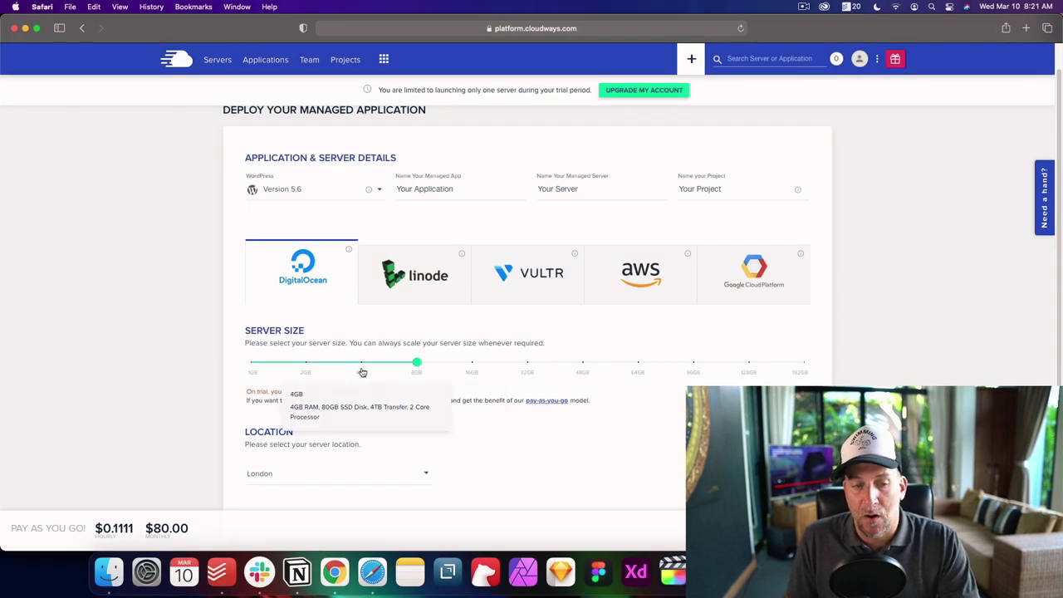
click(251, 372)
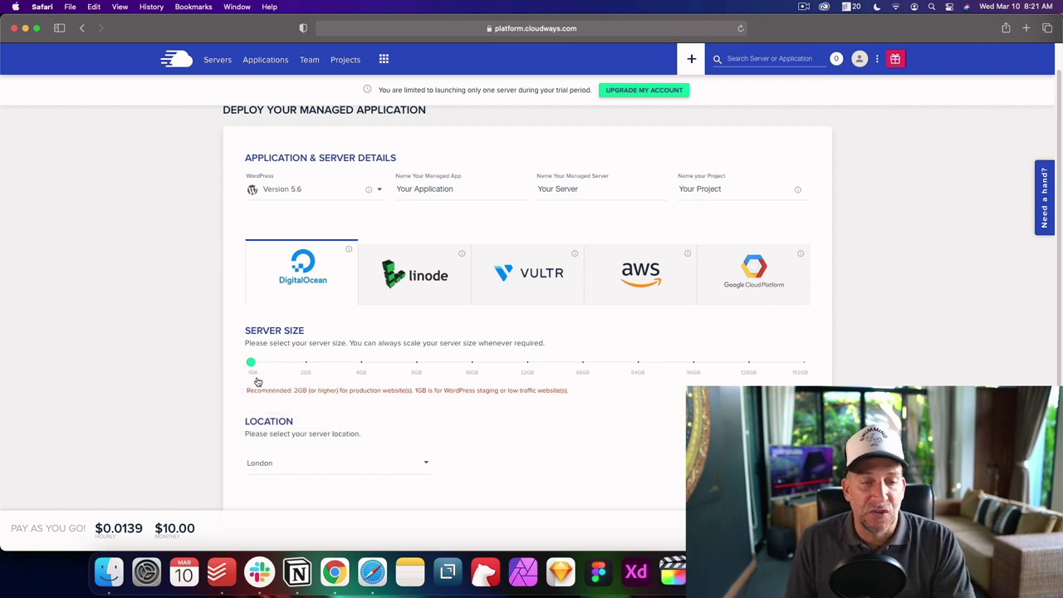
mouse_move(254, 376)
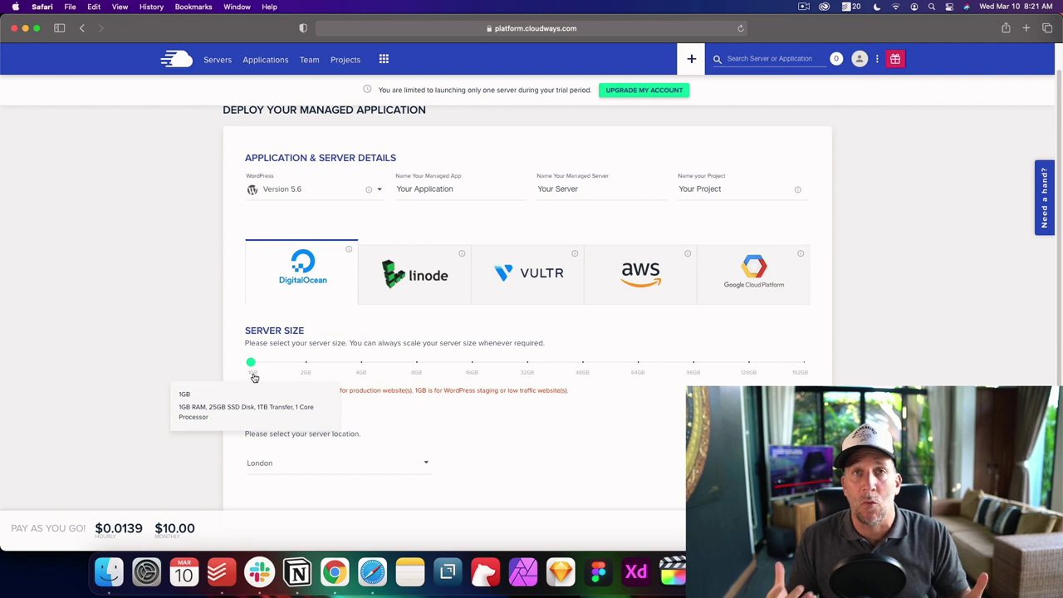
click(307, 377)
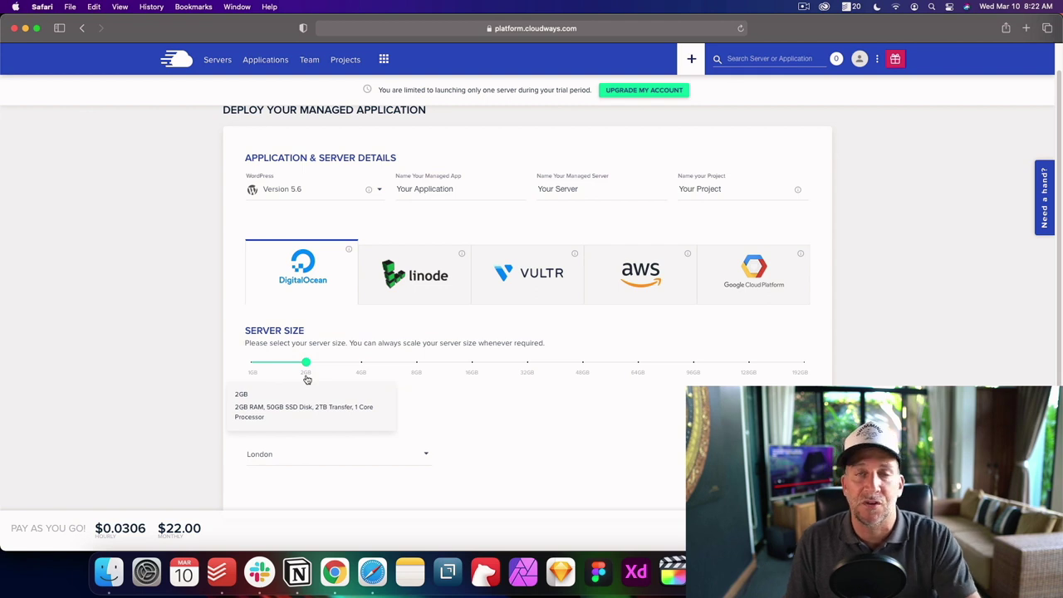
click(251, 372)
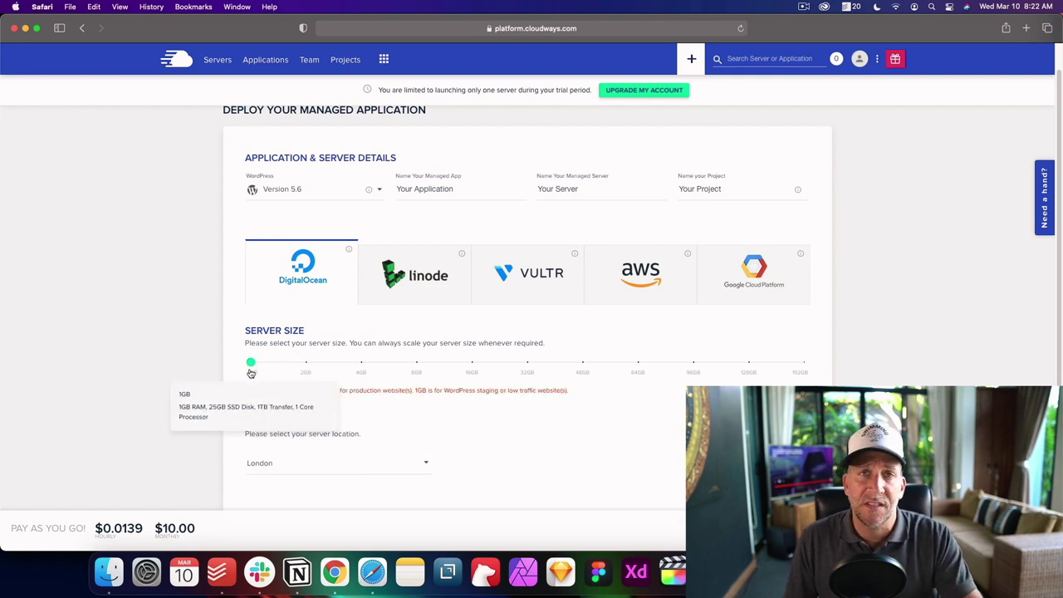
scroll(315, 411, down, 1)
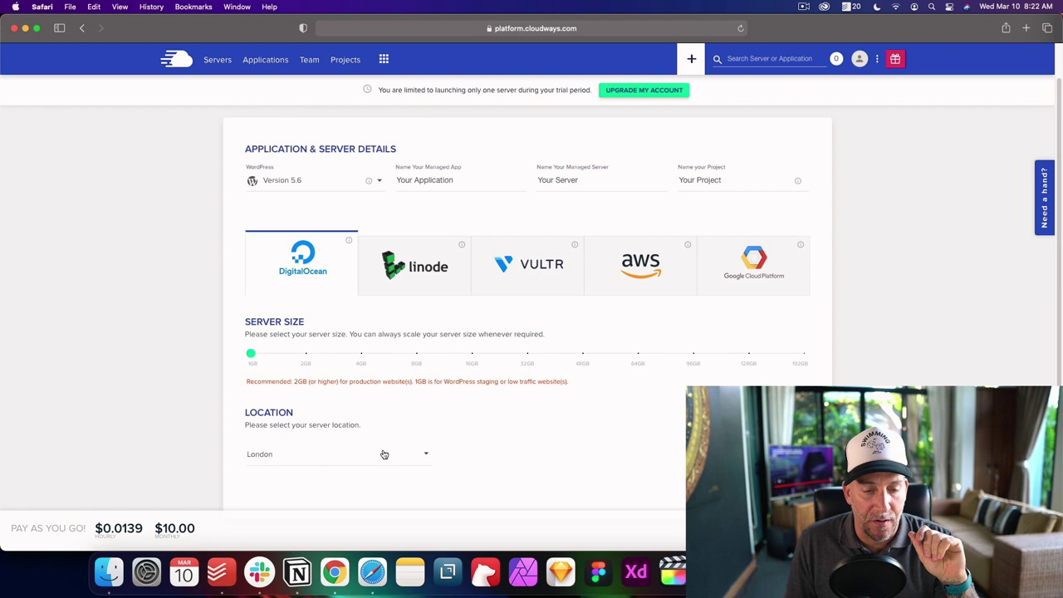
click(383, 454)
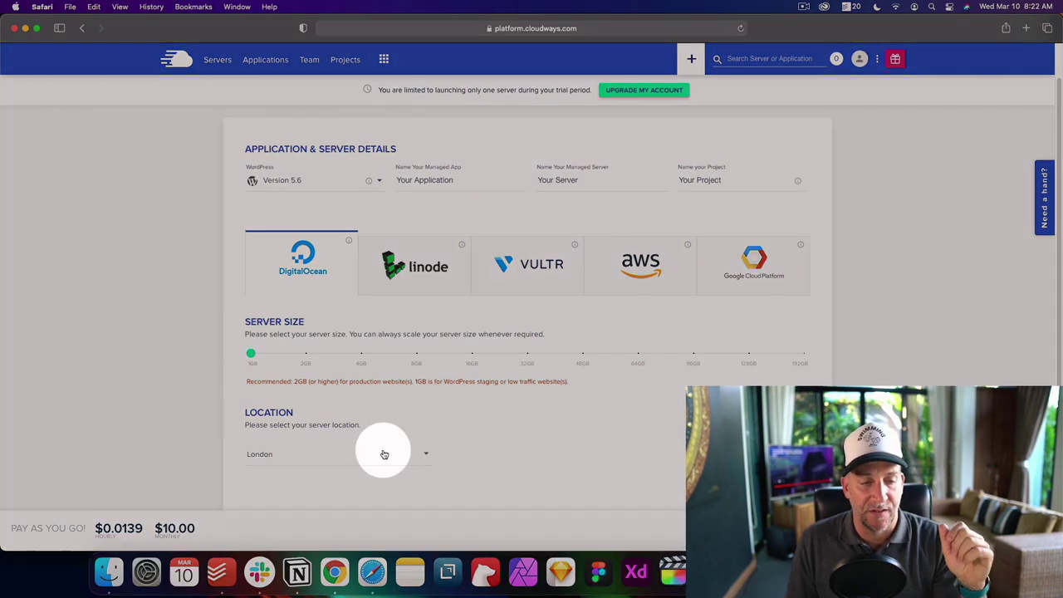
scroll(378, 465, down, 3)
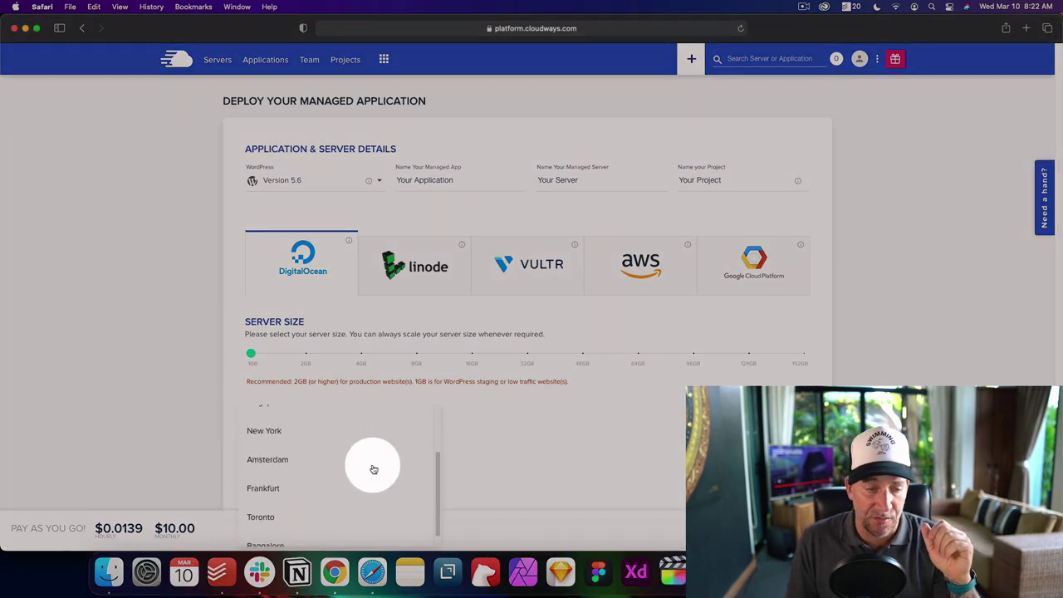
scroll(372, 478, up, 3)
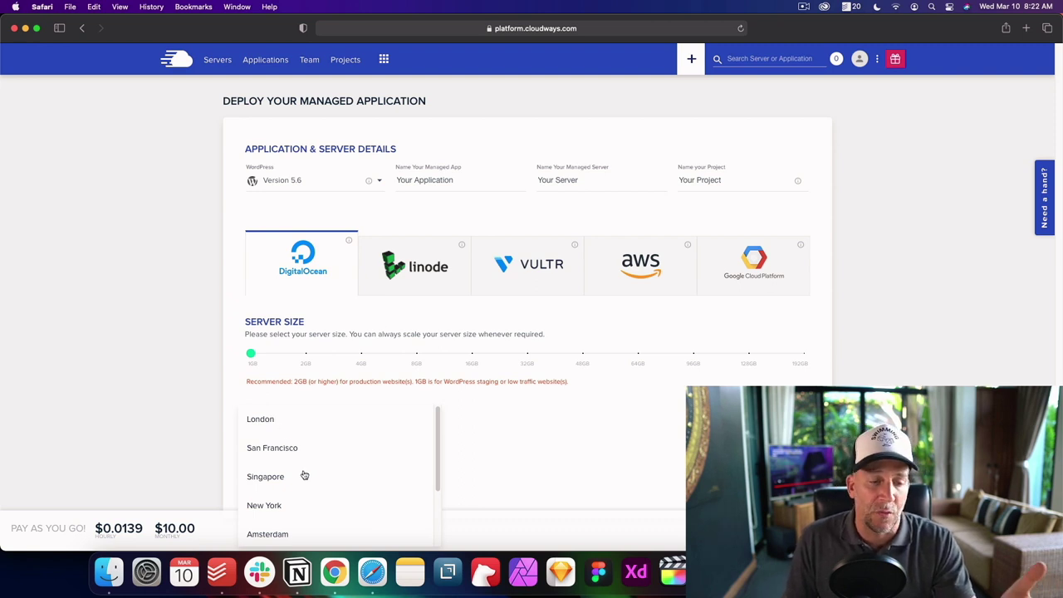
scroll(304, 475, down, 3)
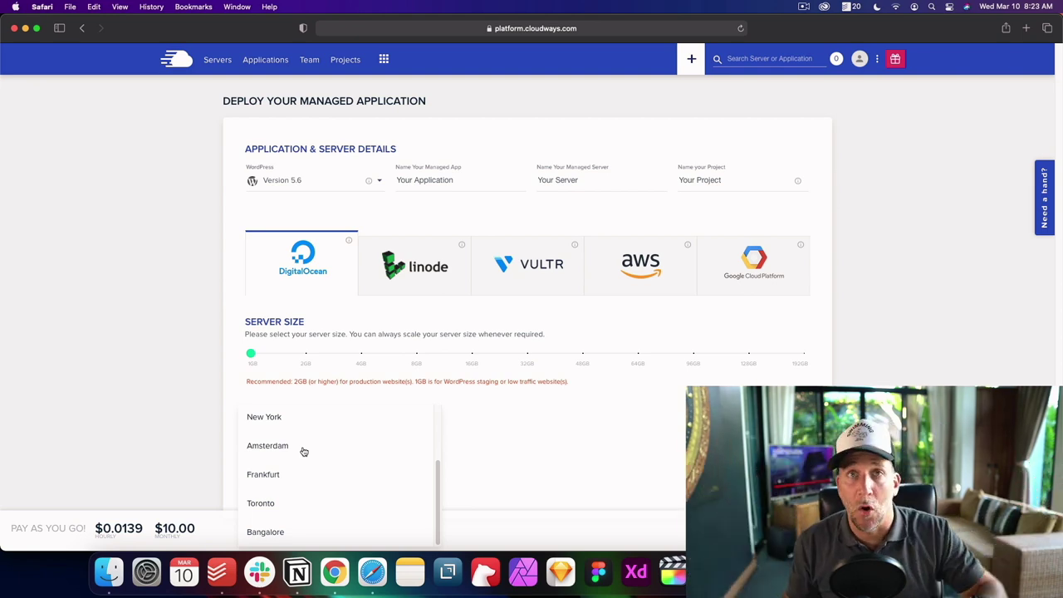
click(581, 435)
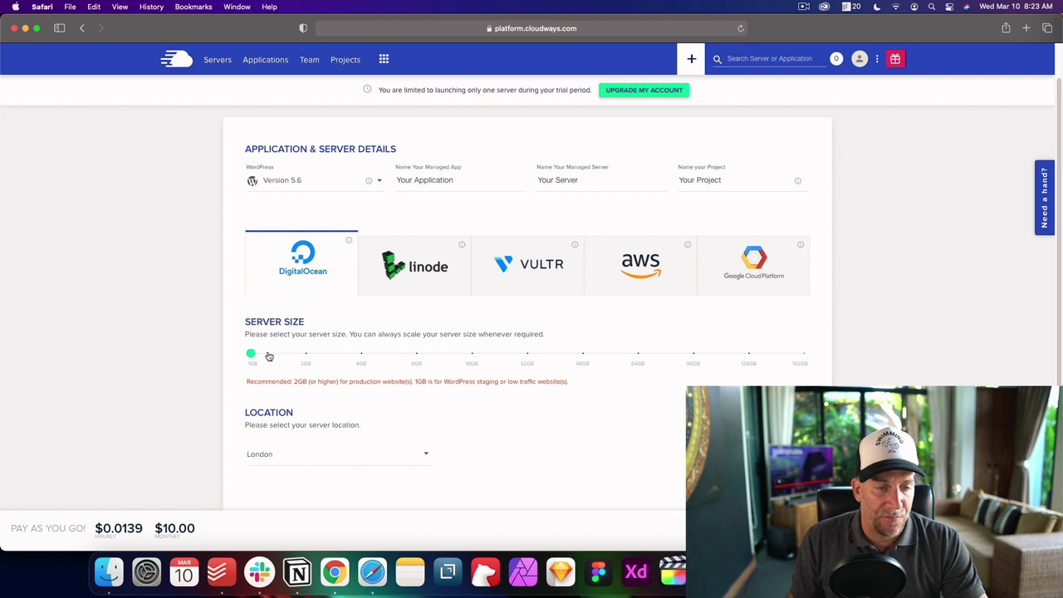
mouse_move(251, 357)
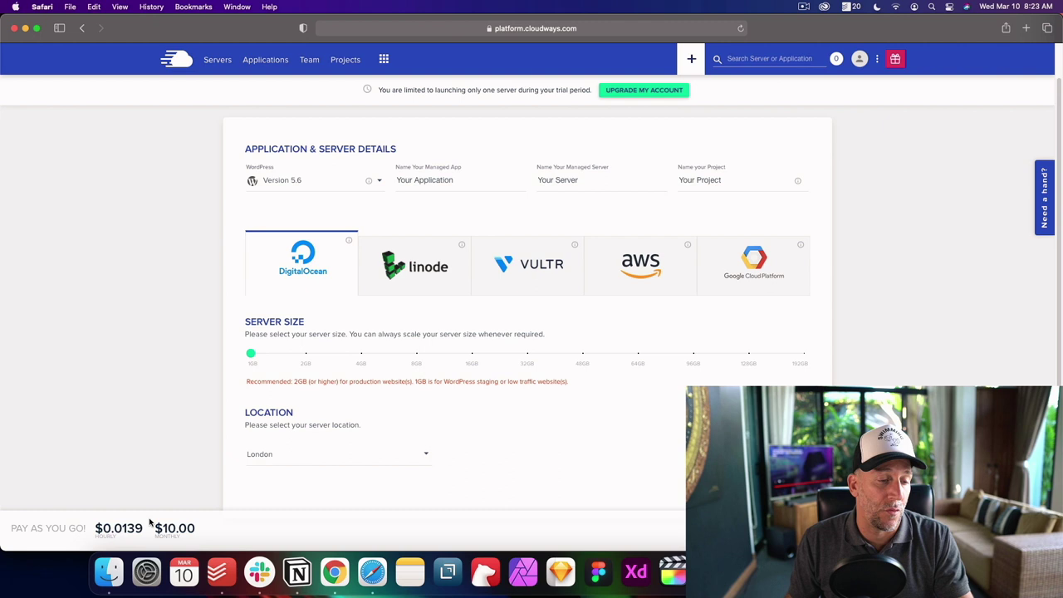
drag(96, 526, 139, 528)
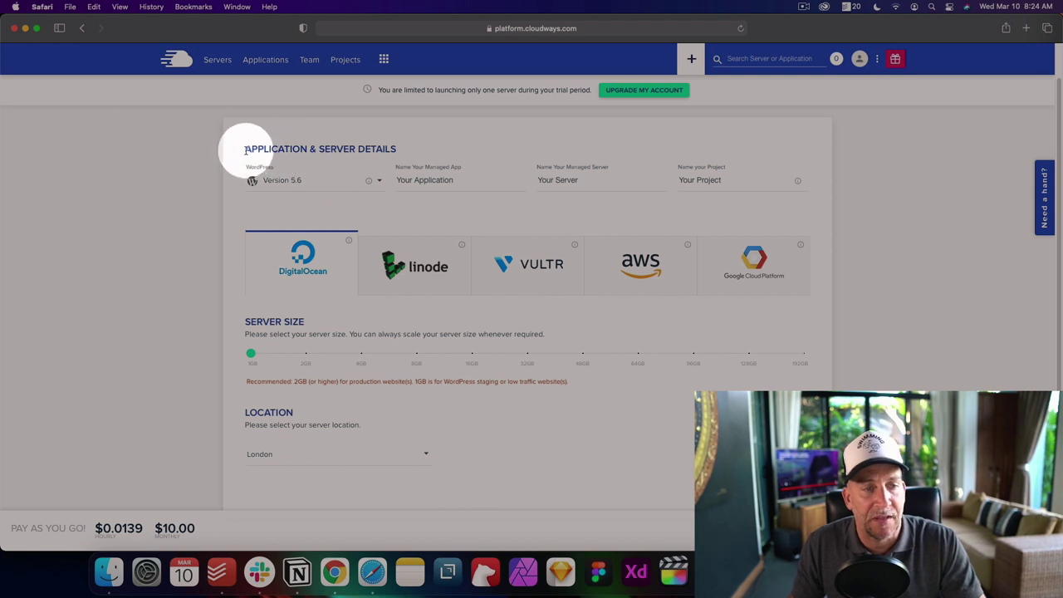
Choose the Clean (No Cloudways Optimization) WordPress application version
drag(244, 150, 402, 146)
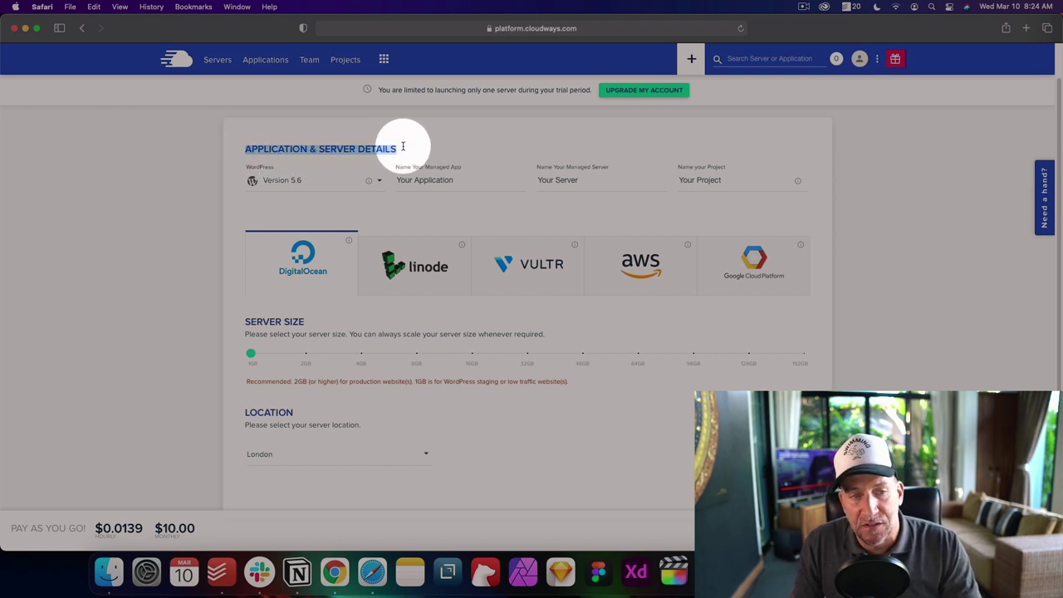
click(308, 178)
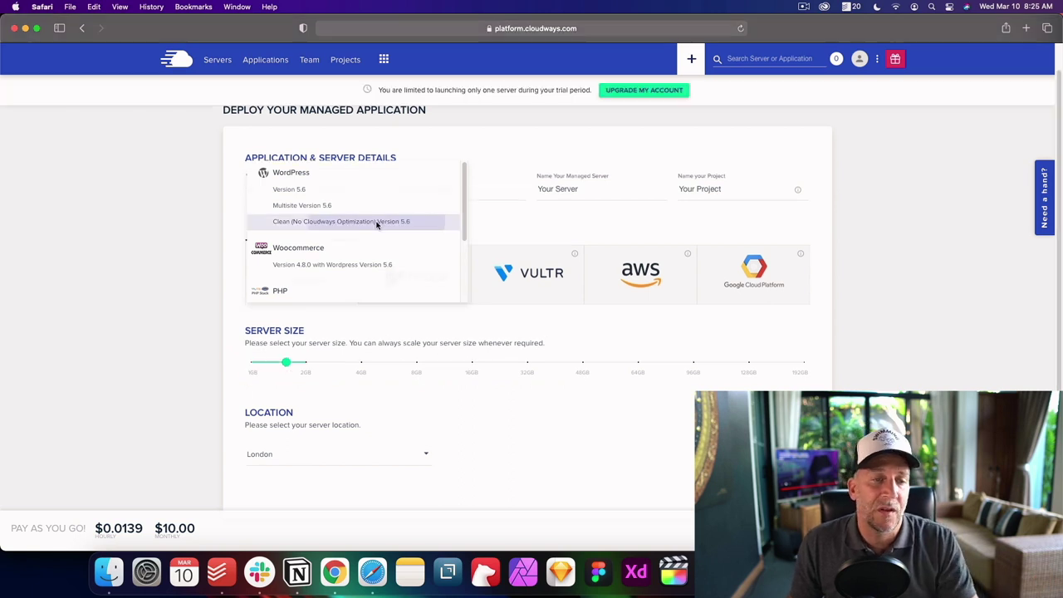
click(376, 222)
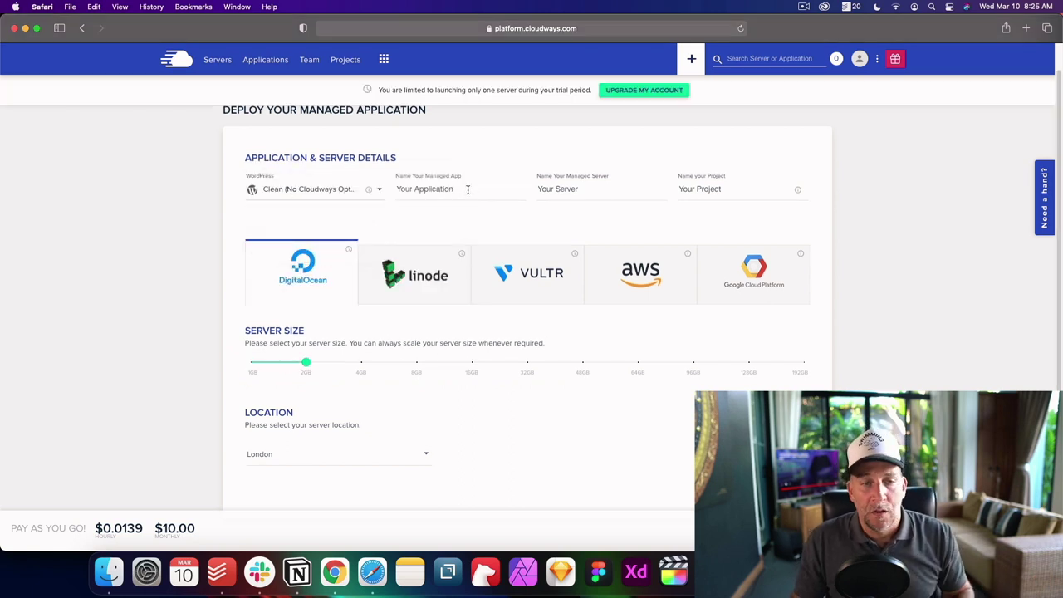
Replace the default application name with 'My New' and select the server name field
drag(467, 189, 408, 188)
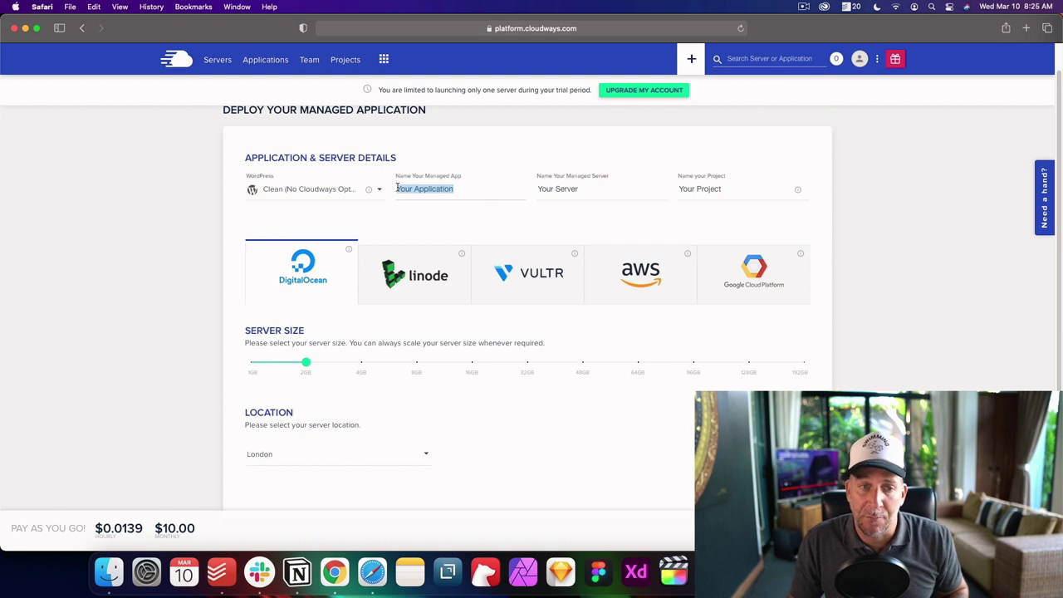
click(463, 189)
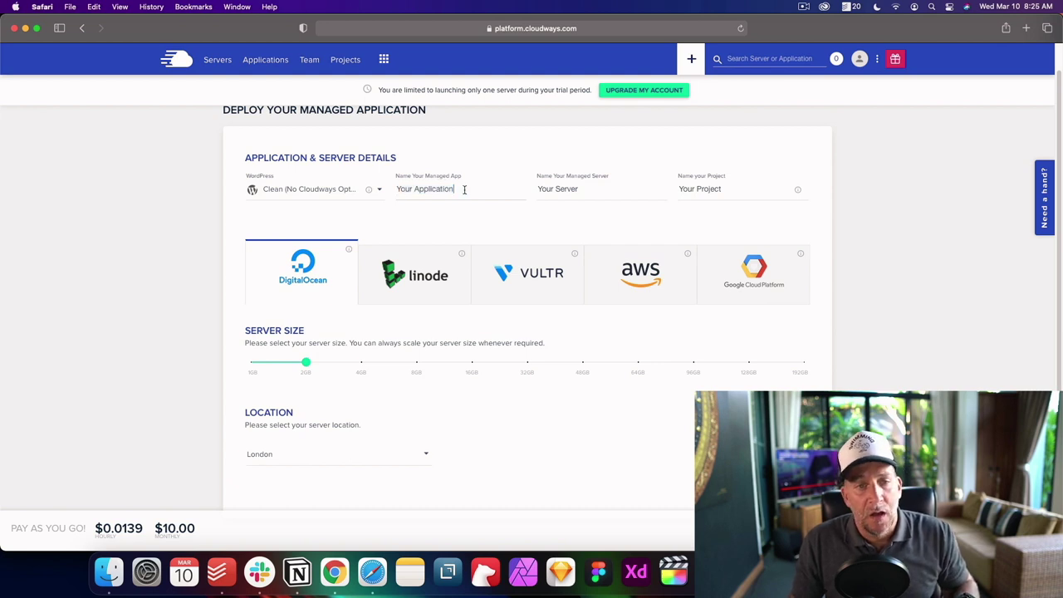
drag(460, 190, 398, 186)
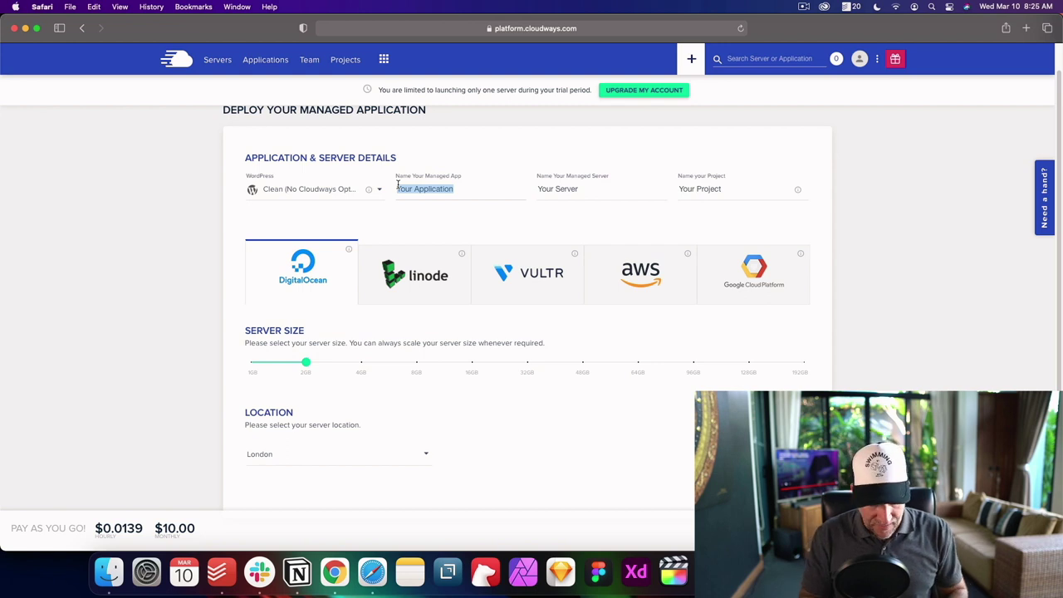
text(My New Site)
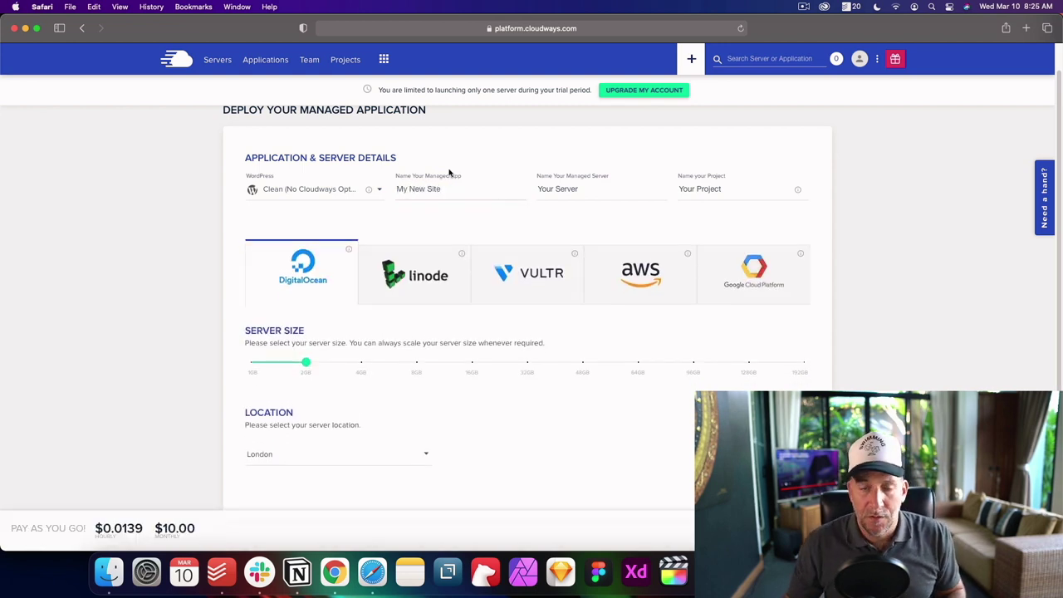
drag(596, 190, 537, 188)
click(645, 190)
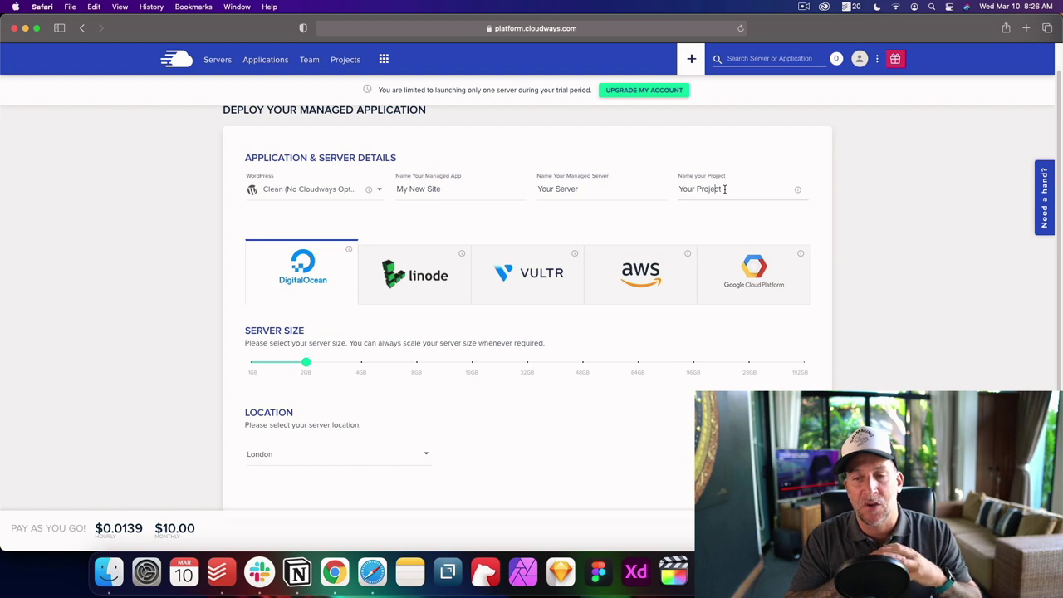
Launch the server and show the applications installed on My New Server
click(480, 191)
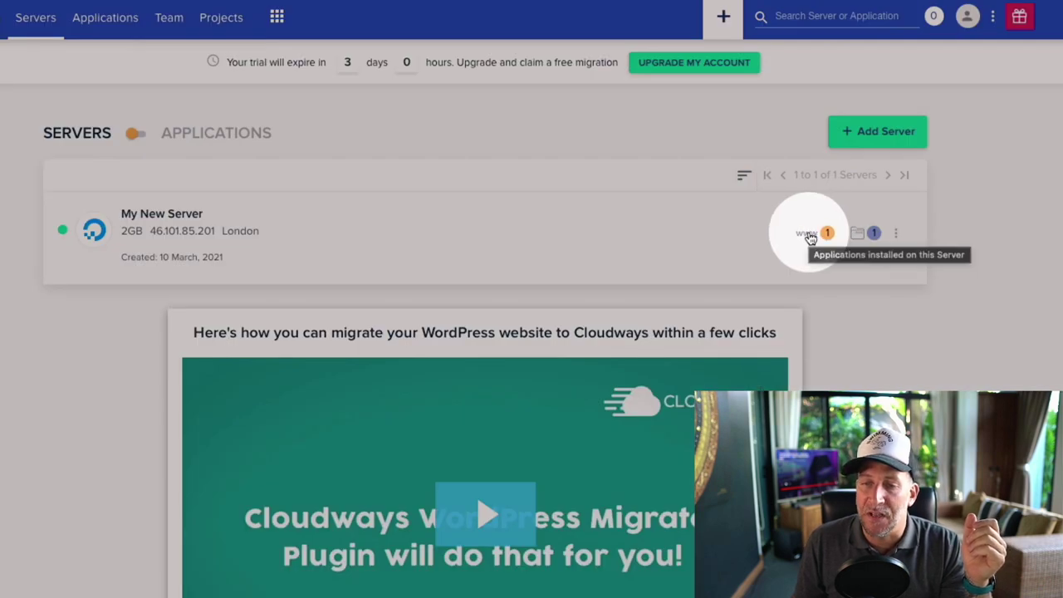
click(809, 236)
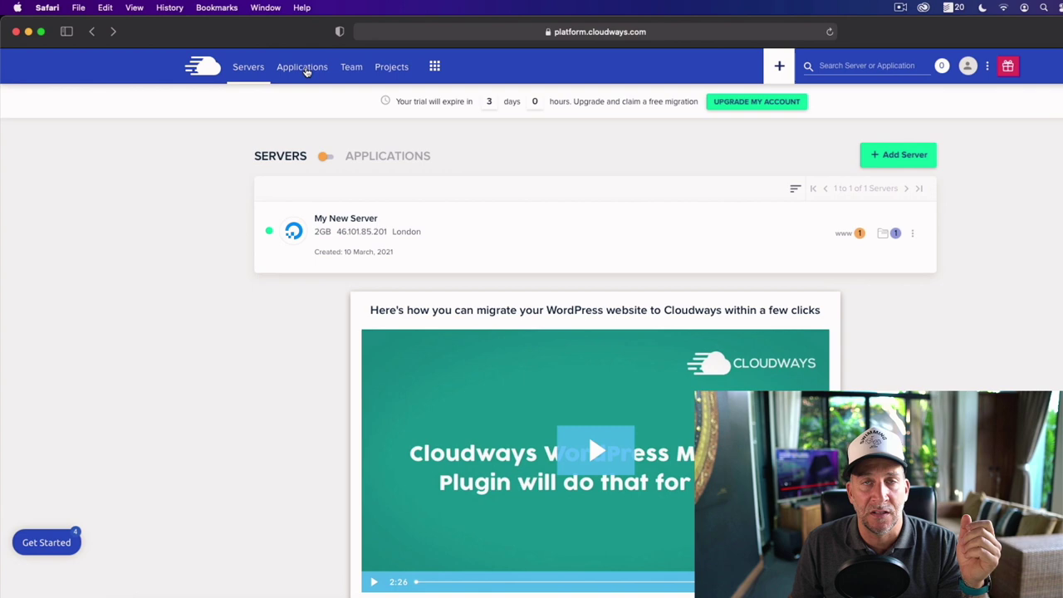
Open My New Website's Access Details, then open its Application URL and Admin Panel URL in new tabs
click(395, 90)
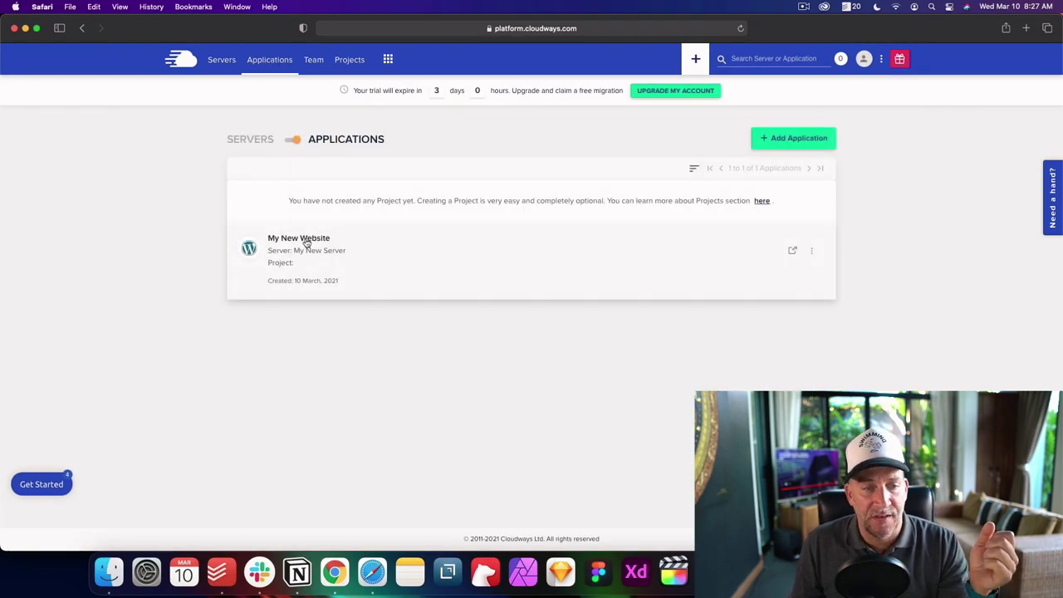
click(304, 240)
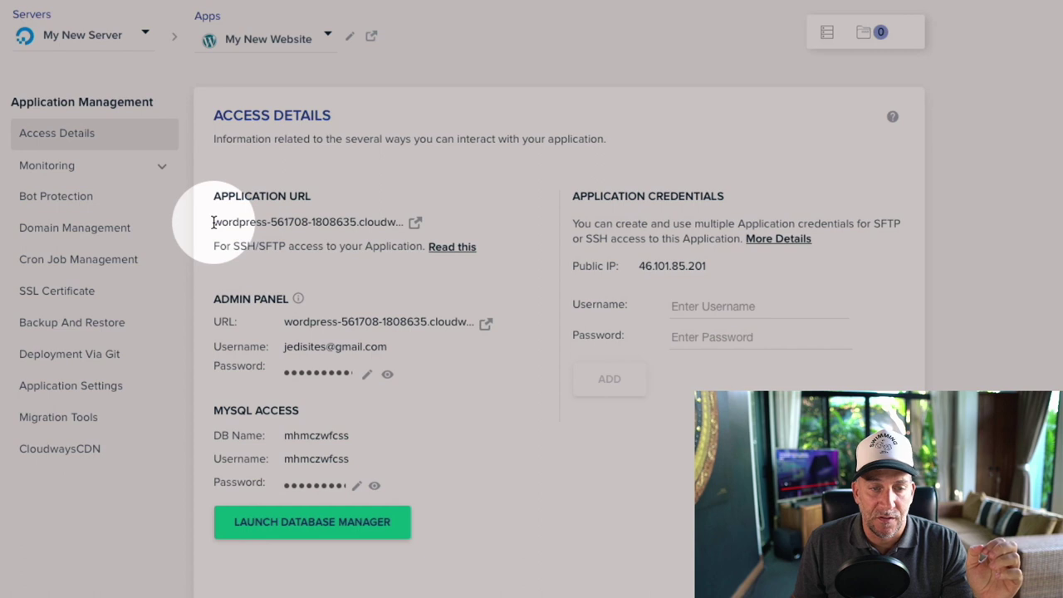
drag(213, 222, 357, 221)
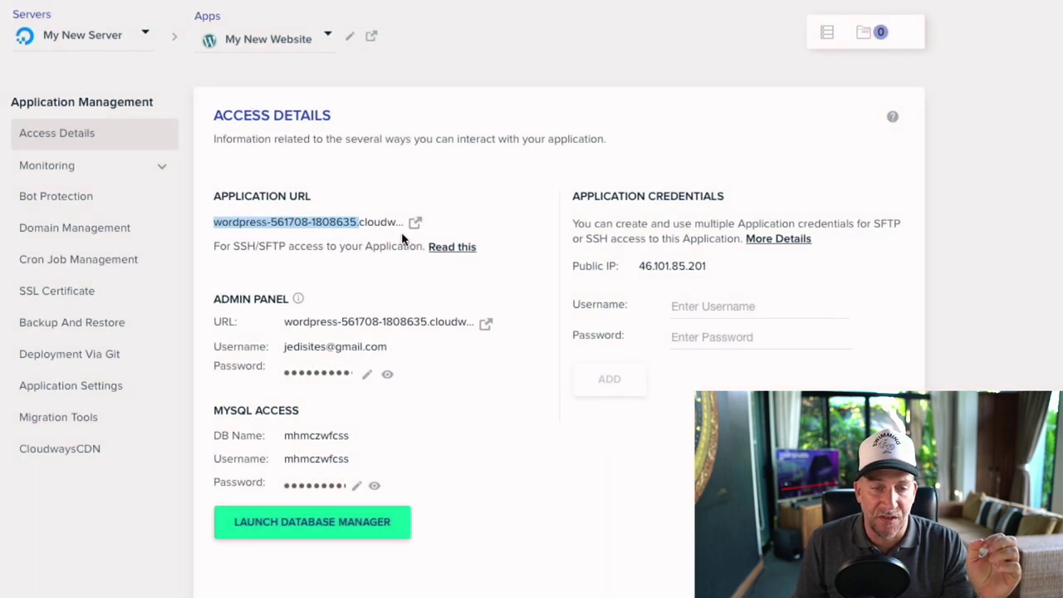
click(415, 222)
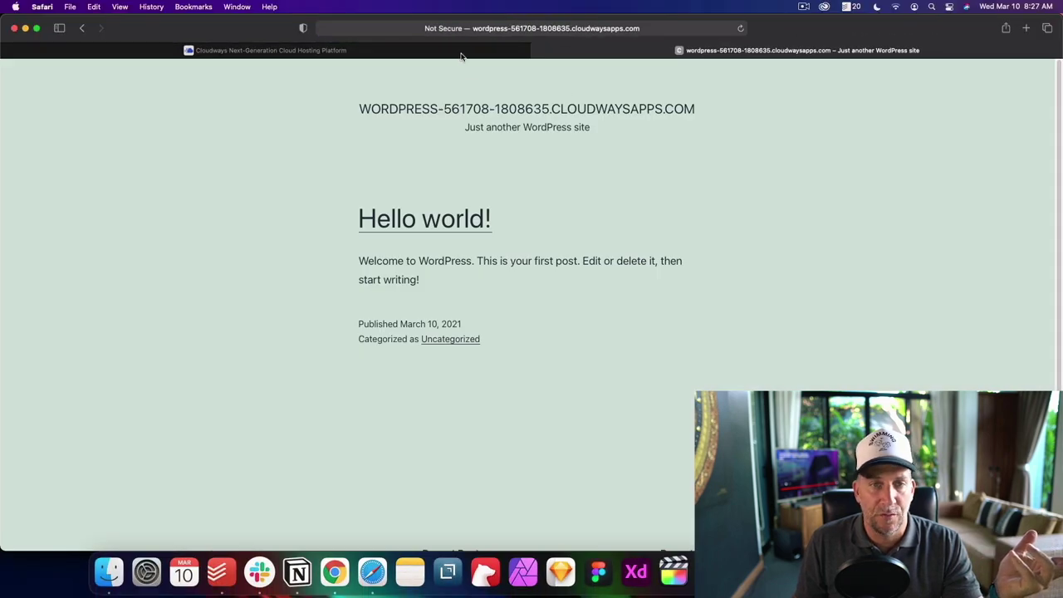
click(461, 53)
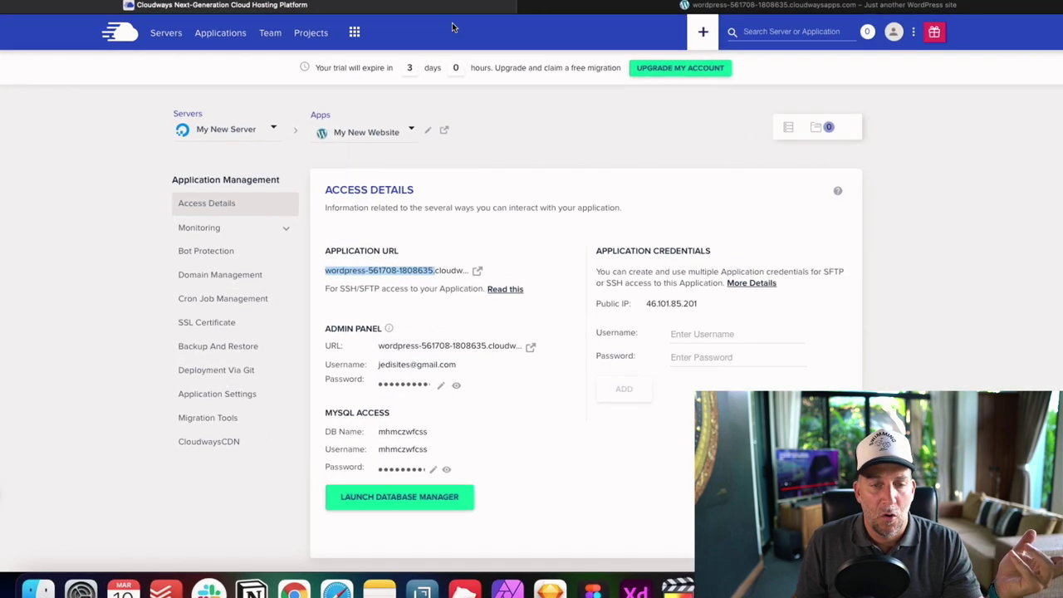
drag(226, 309, 299, 309)
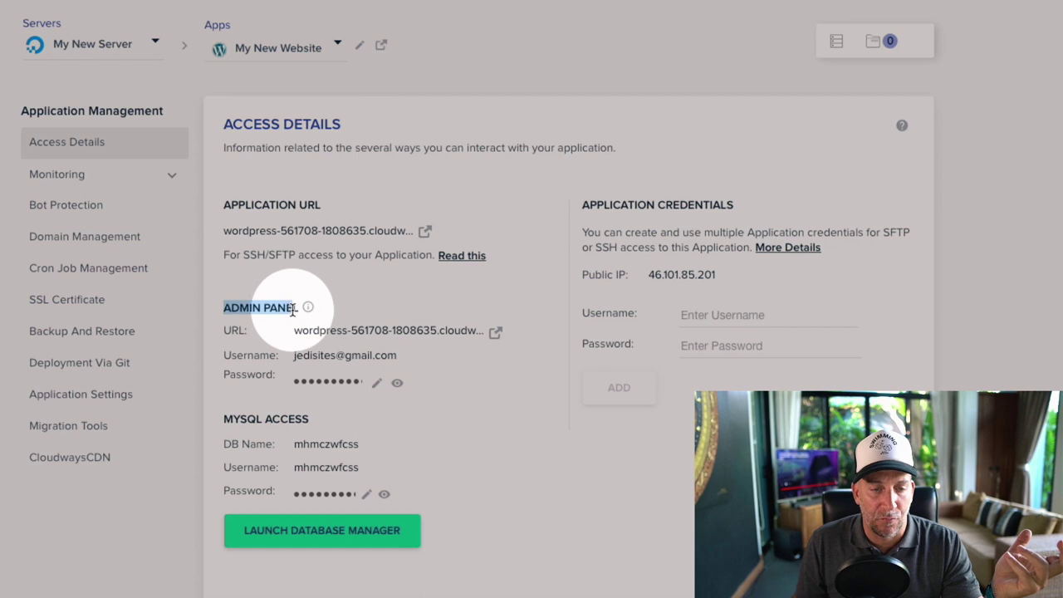
click(494, 335)
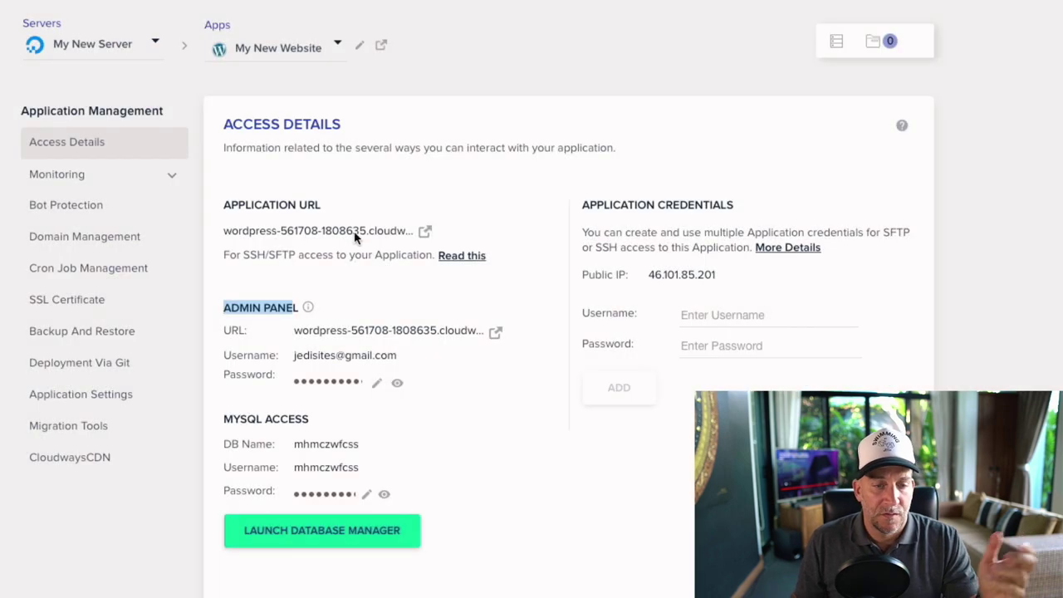
Log in to WordPress admin with the Cloudways credentials, decline saving the password, and return to Cloudways
click(341, 358)
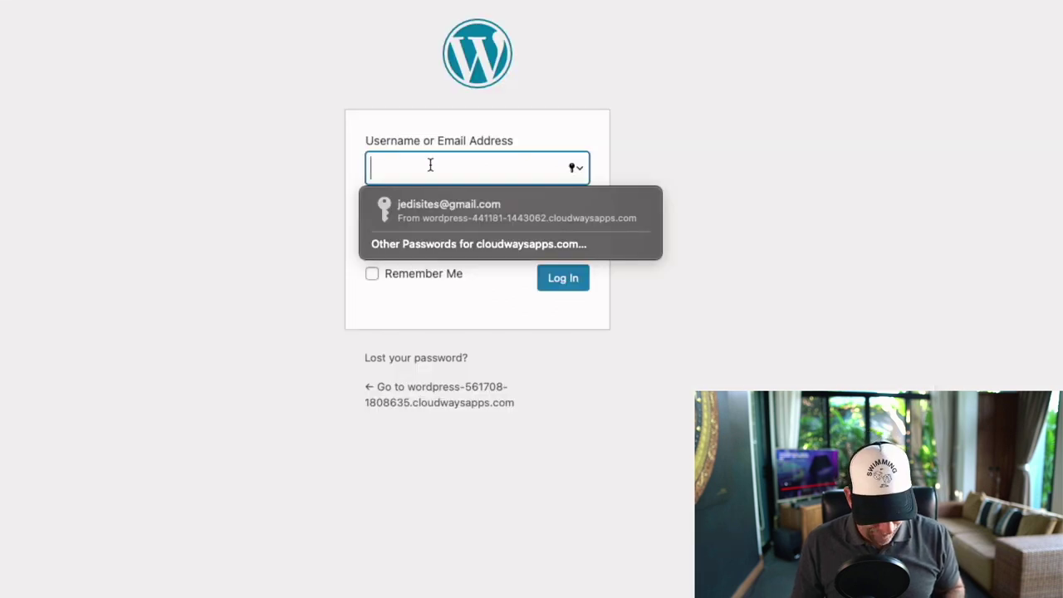
key(super+v)
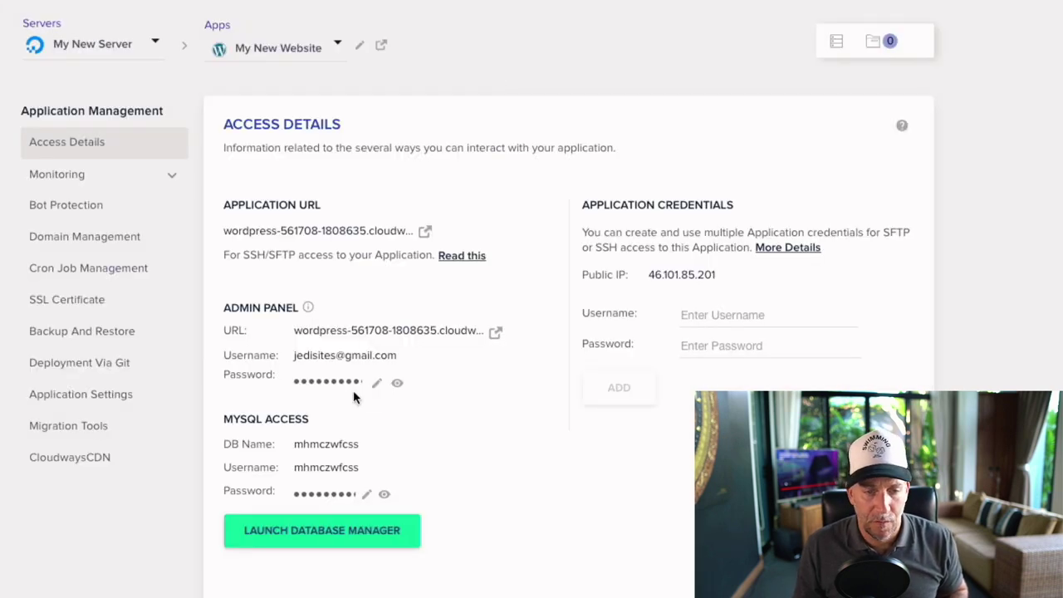
click(343, 380)
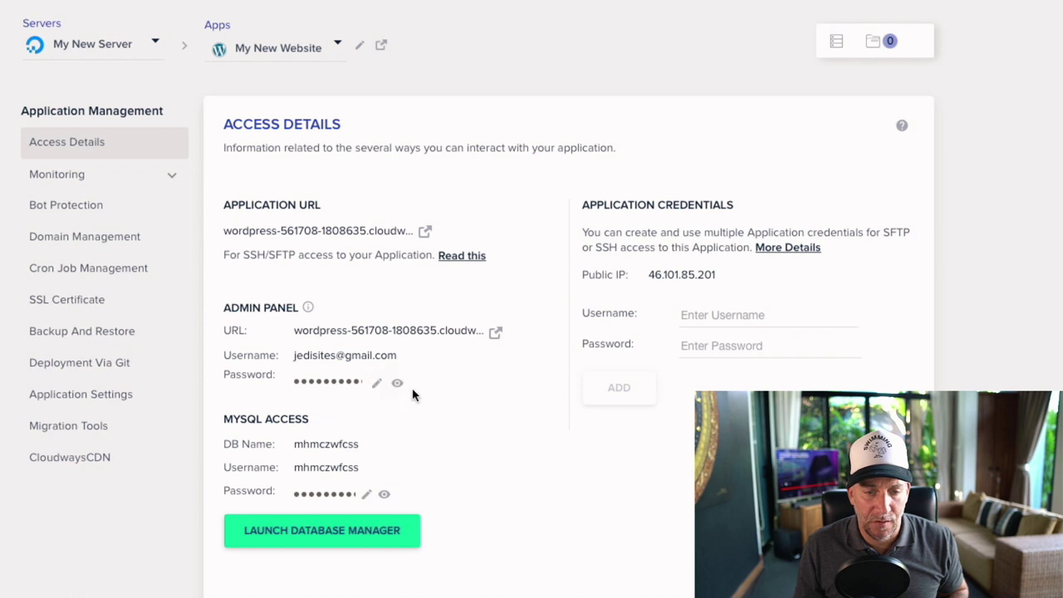
click(397, 383)
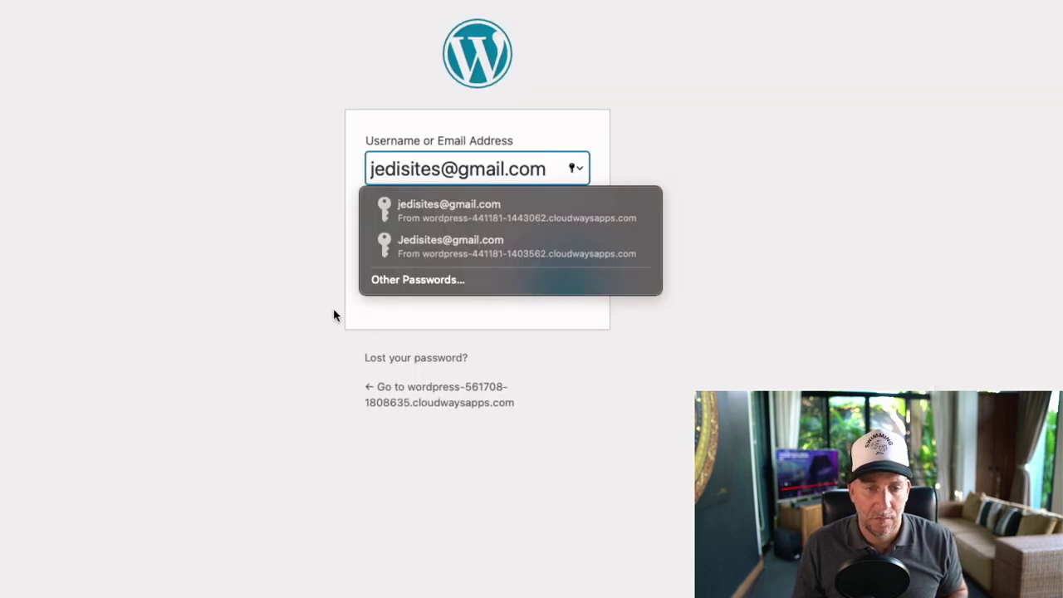
click(333, 315)
click(407, 234)
click(357, 265)
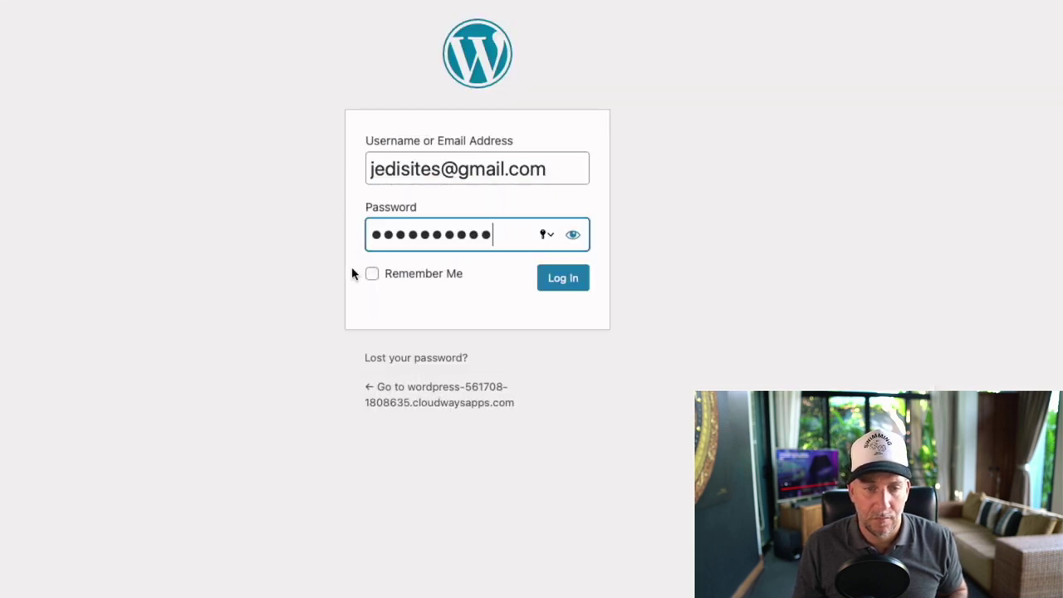
click(555, 285)
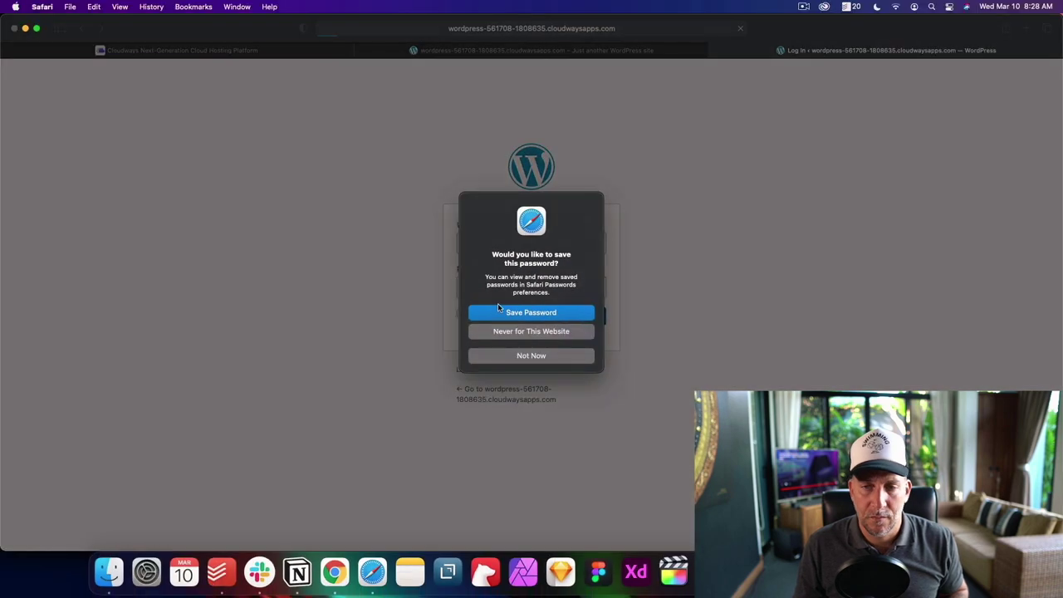
click(532, 335)
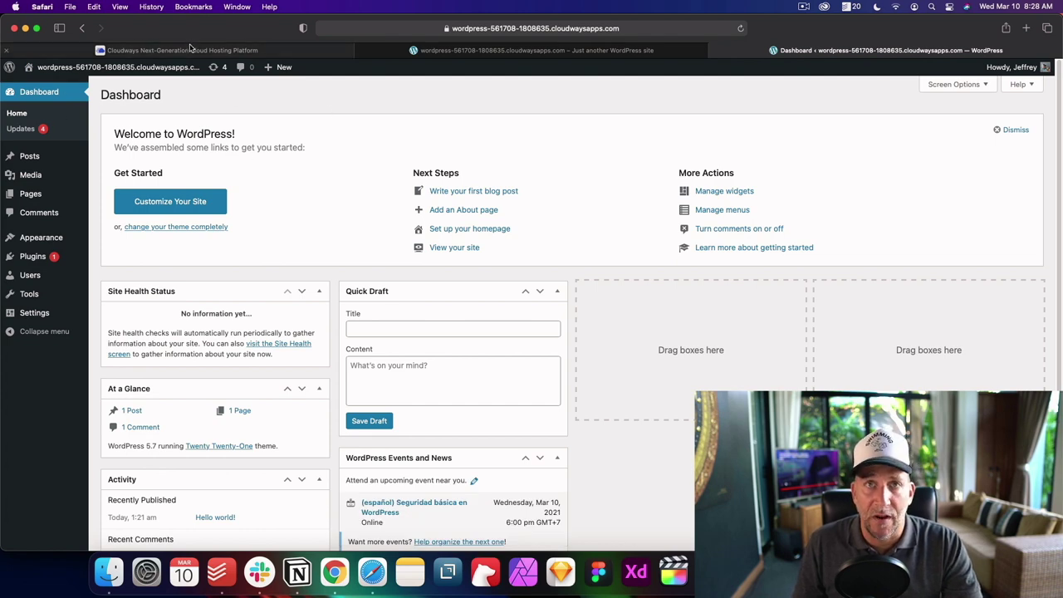
mouse_move(182, 53)
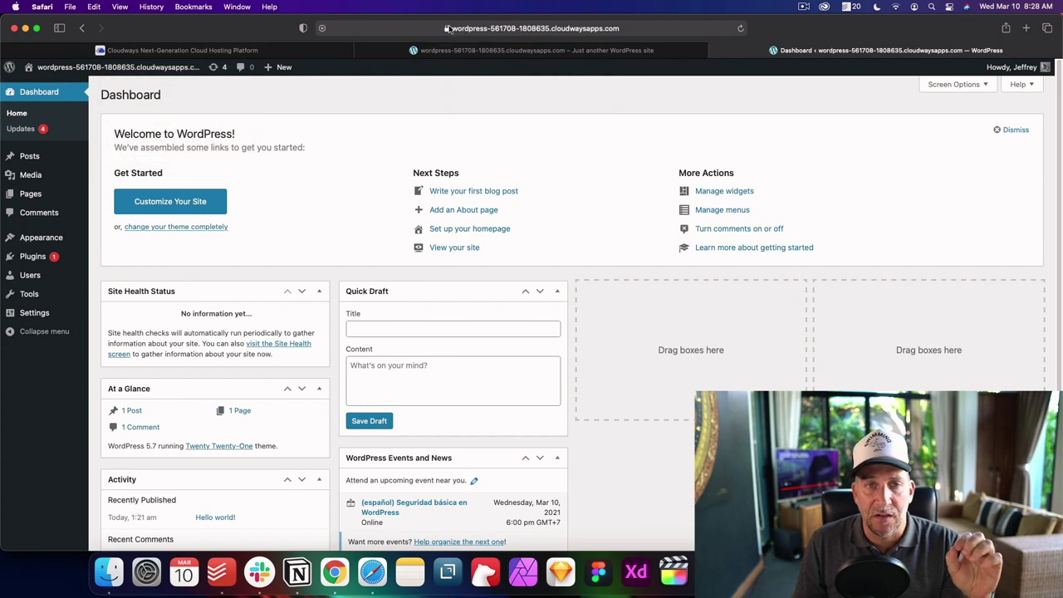
click(193, 50)
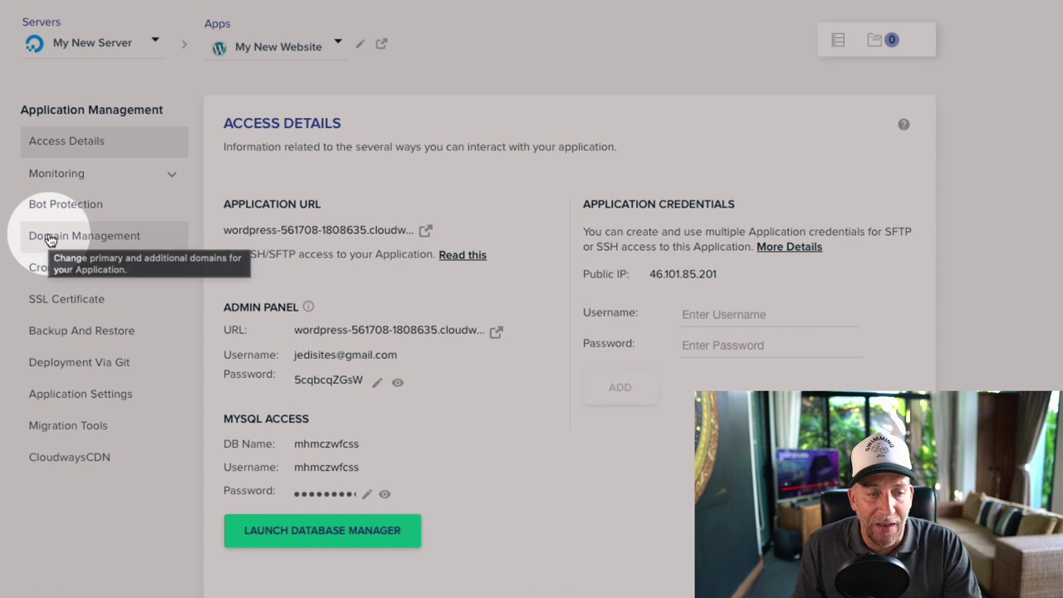
Enter Lytbox.co as the application's primary domain in Domain Management
click(50, 237)
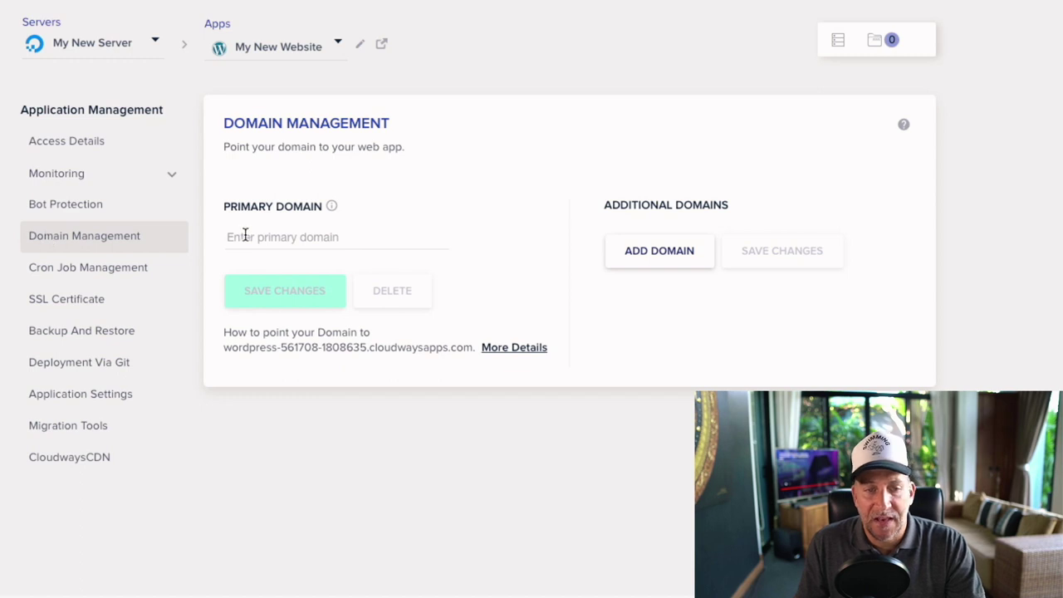
click(233, 236)
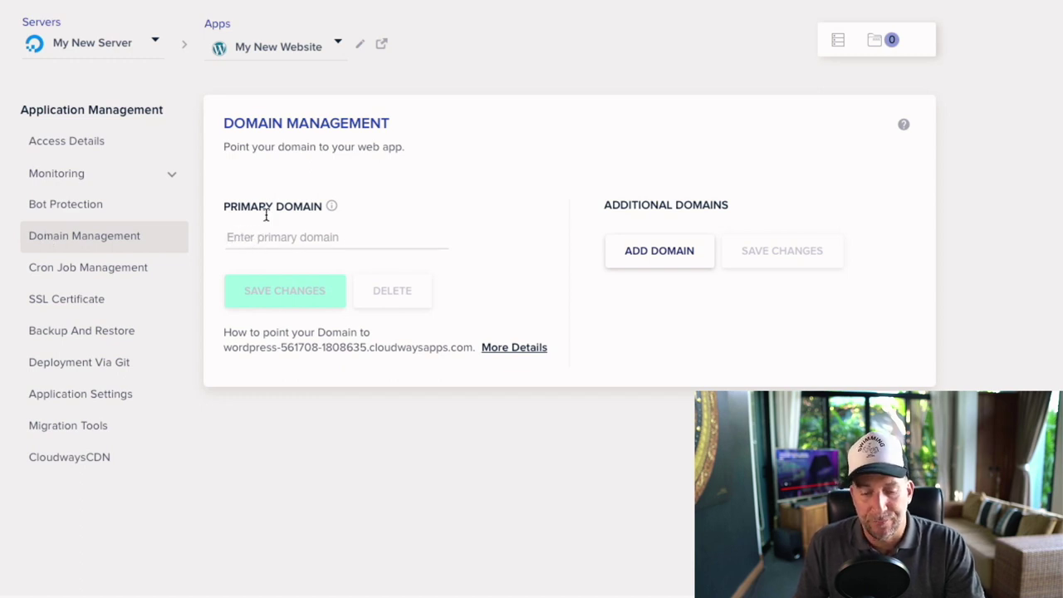
text(lytbo)
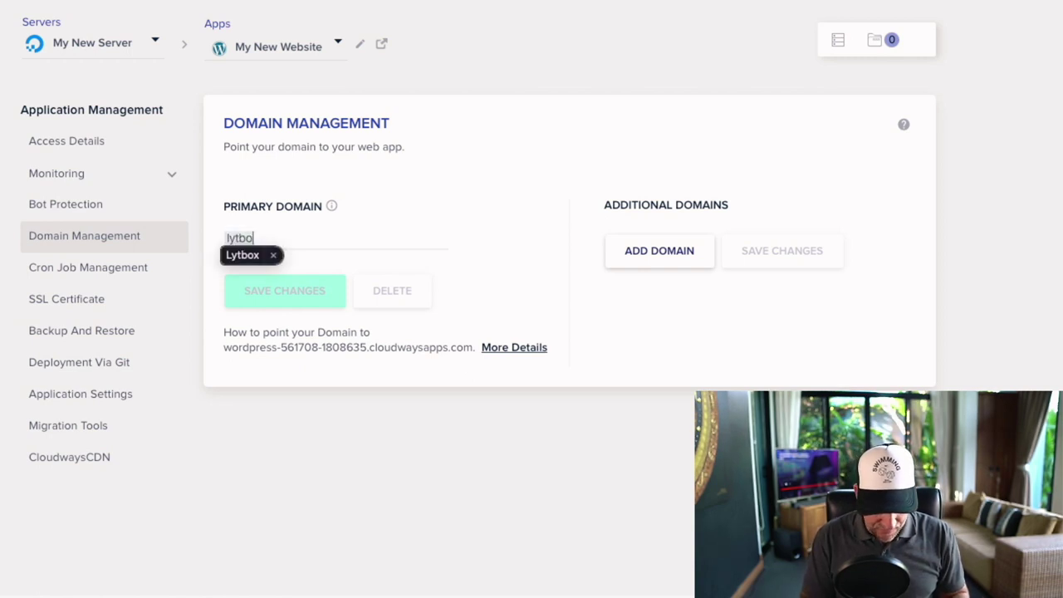
key(Down)
key(Return)
text(.co)
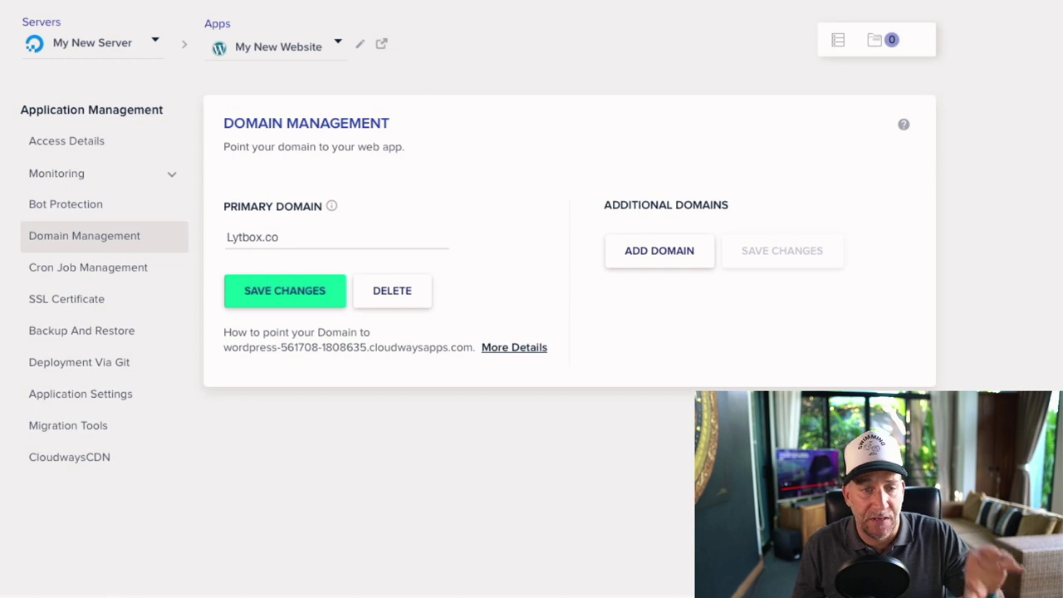
click(643, 263)
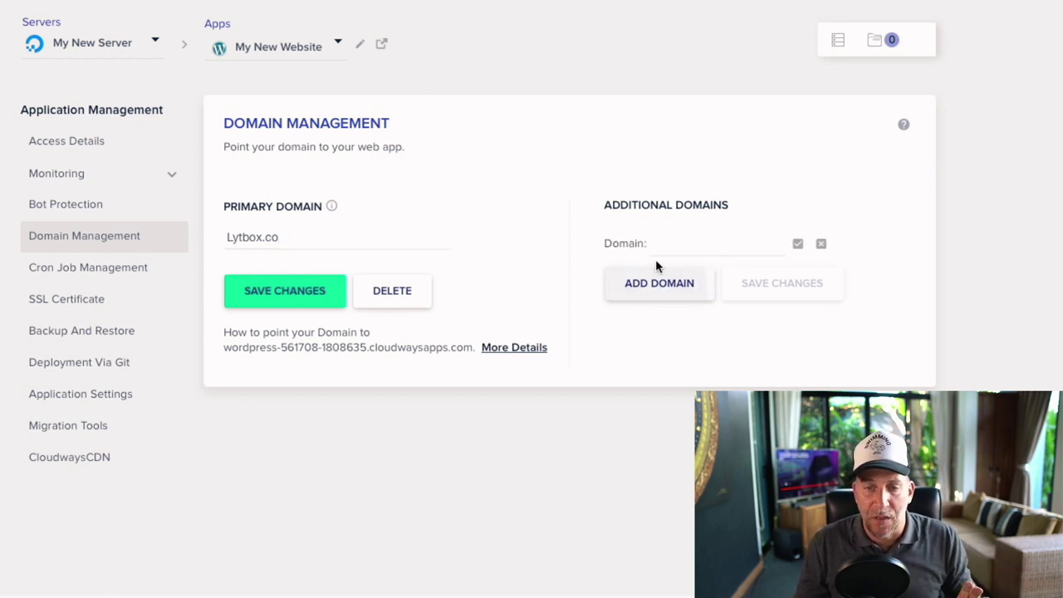
click(667, 245)
text(www.lytbox.co)
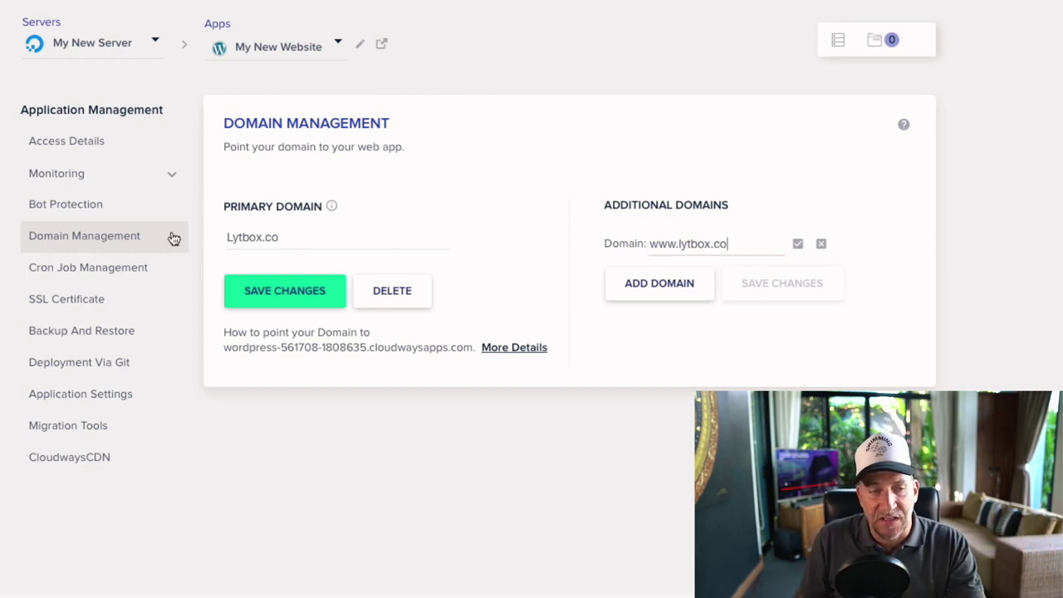
click(81, 141)
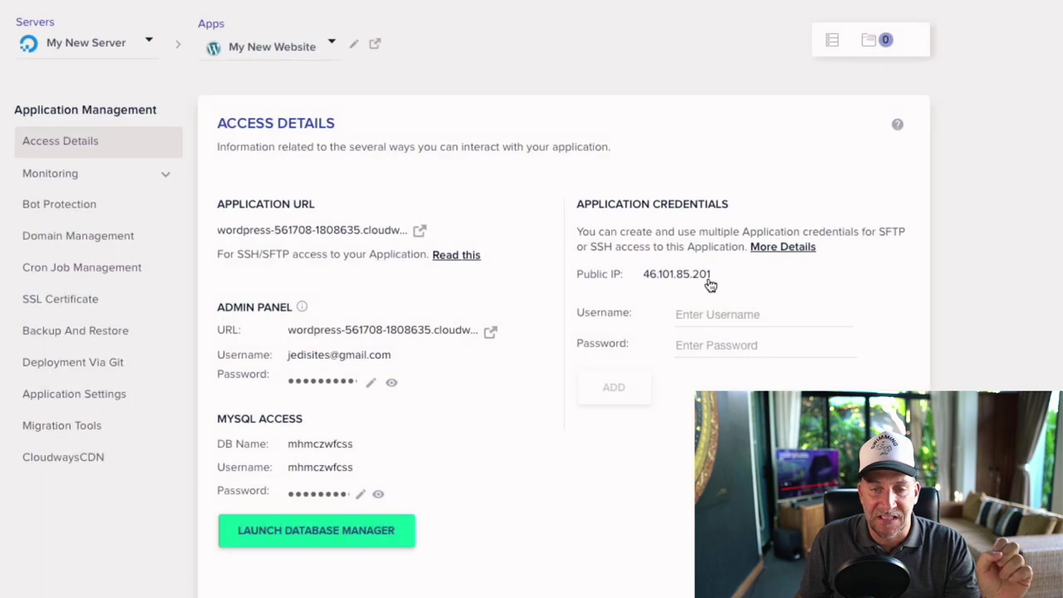
click(703, 279)
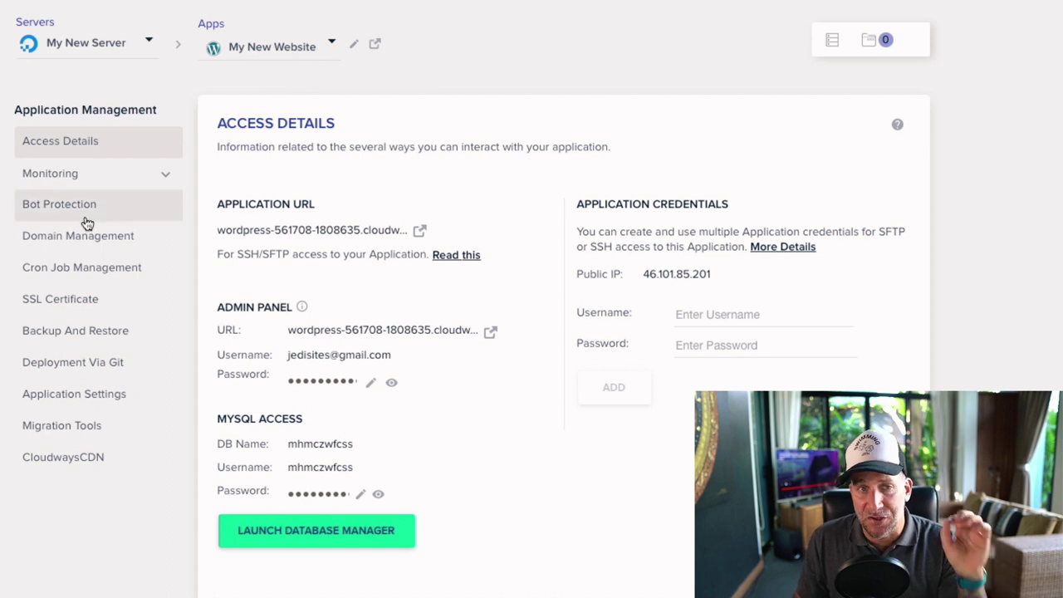
Open My New Website's SSL Certificate page and choose the Let's Encrypt certificate
click(67, 303)
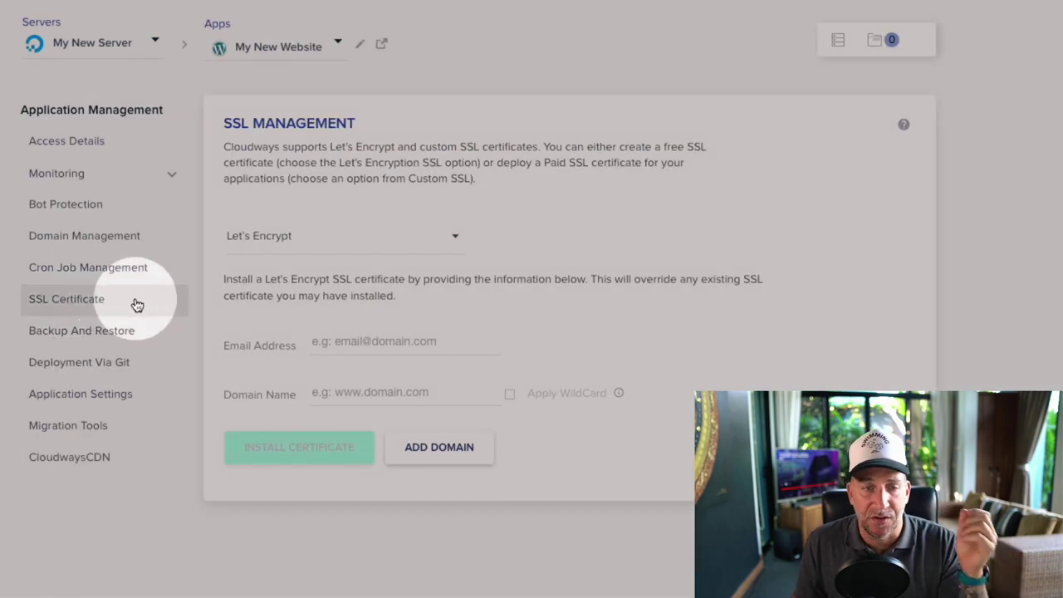
click(339, 251)
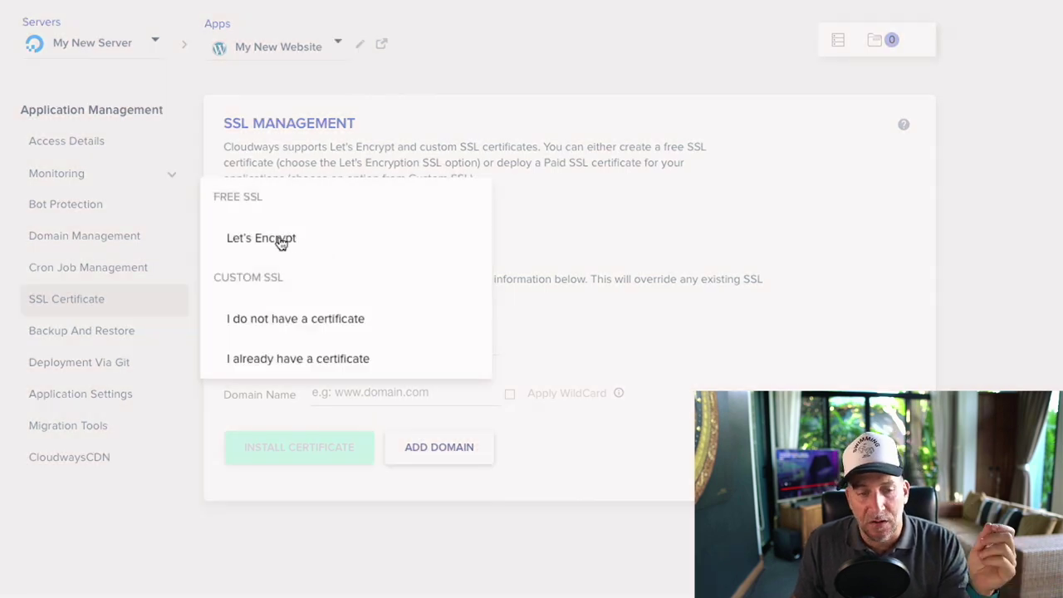
click(280, 241)
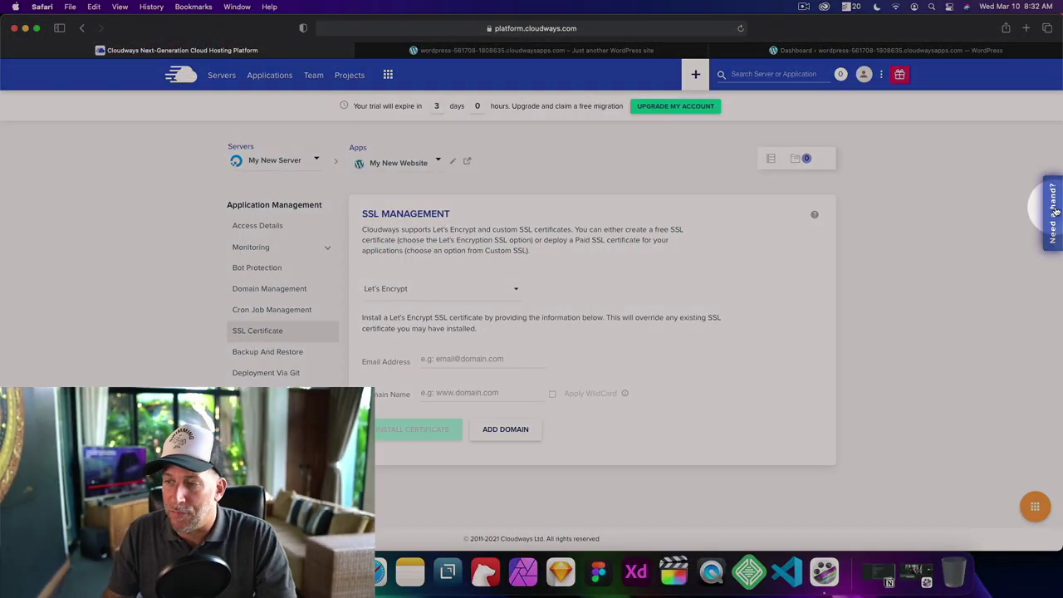
Open the Need a hand? help center and start a Live Chat with CloudwaysBot
click(1020, 217)
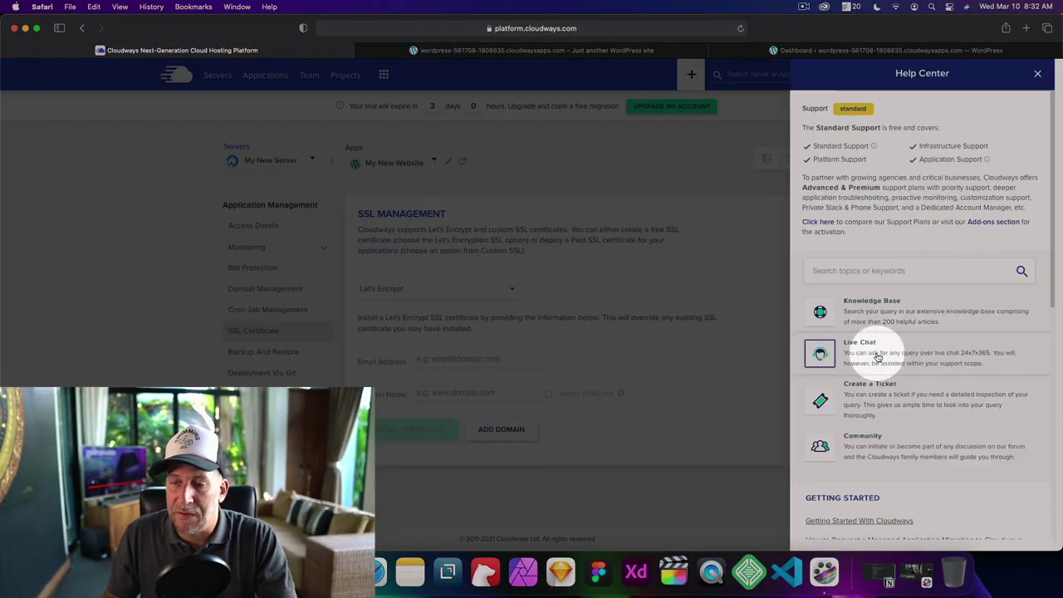
click(877, 355)
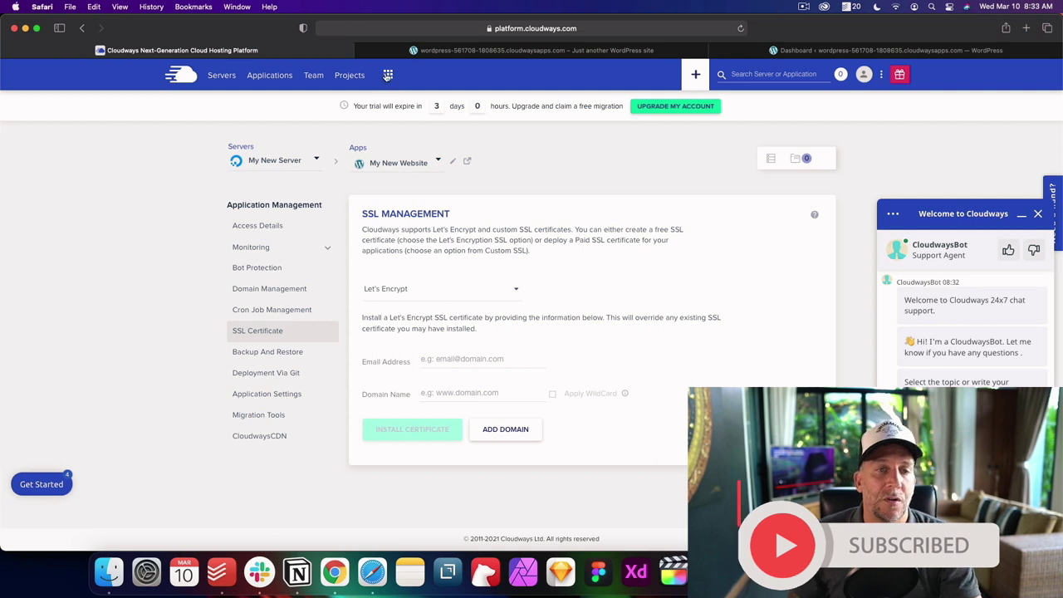
Open the Add-ons page and highlight the Rackspace Email and CloudwaysCDN add-ons
click(387, 76)
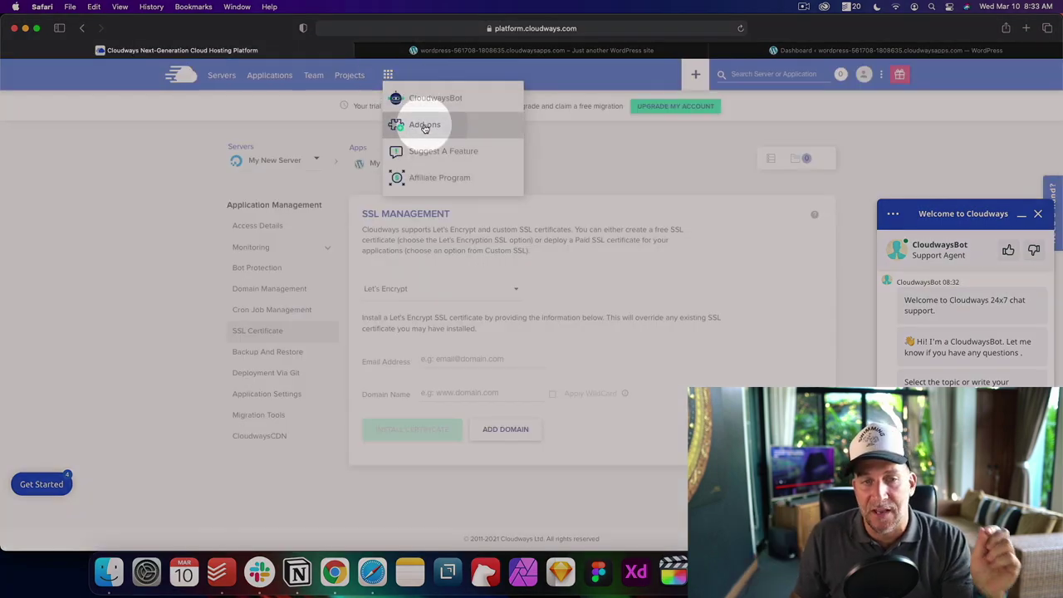
click(424, 126)
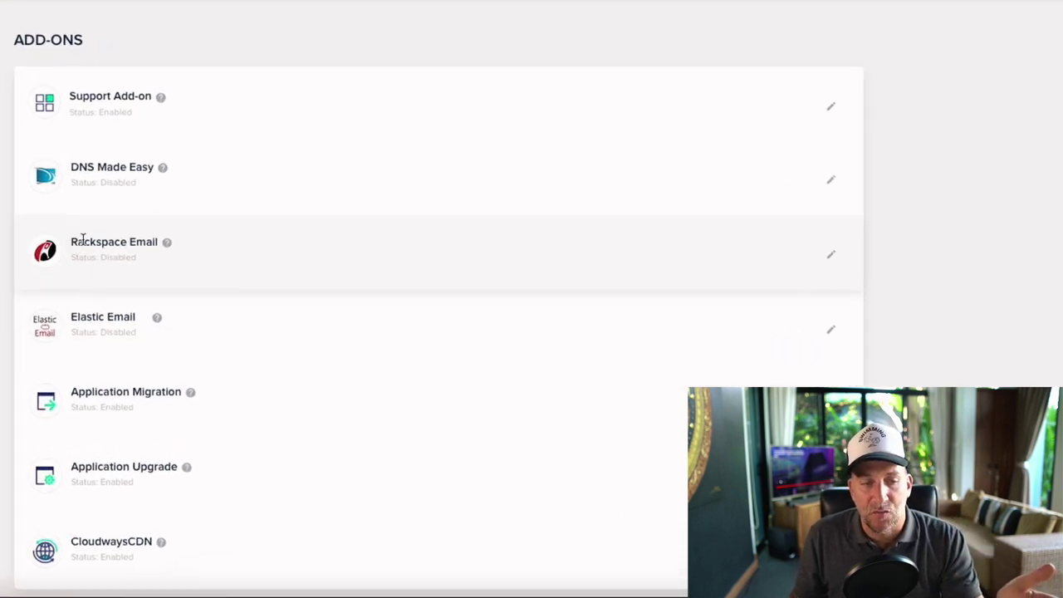
drag(83, 240, 141, 243)
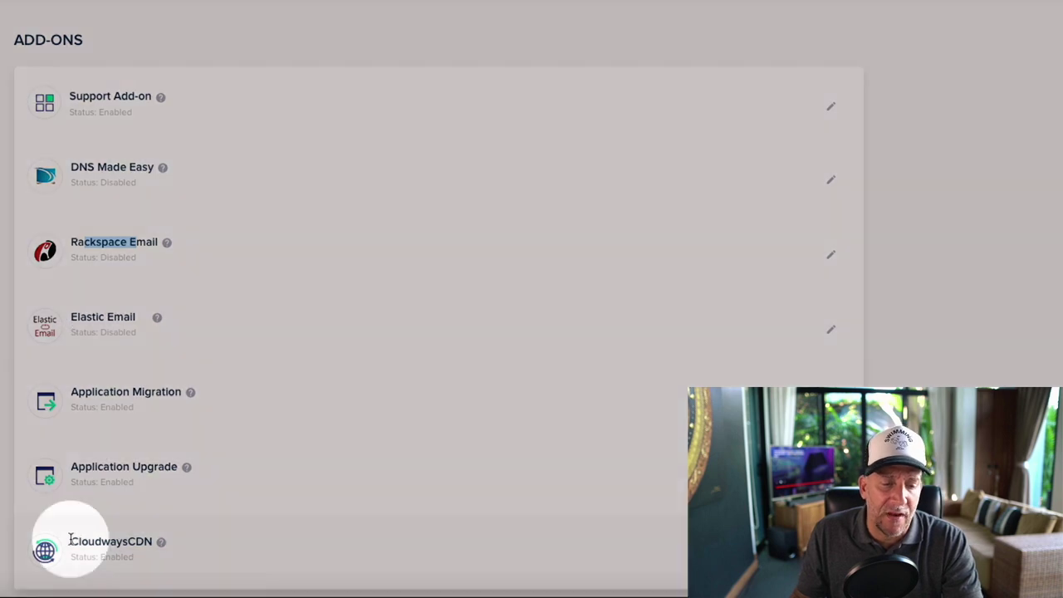
drag(71, 540, 149, 547)
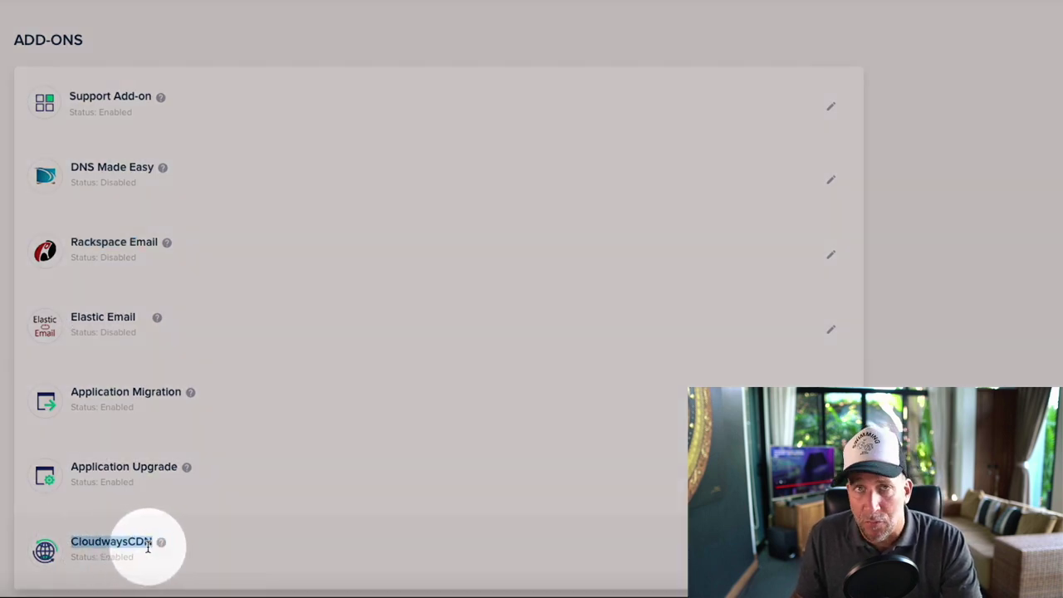